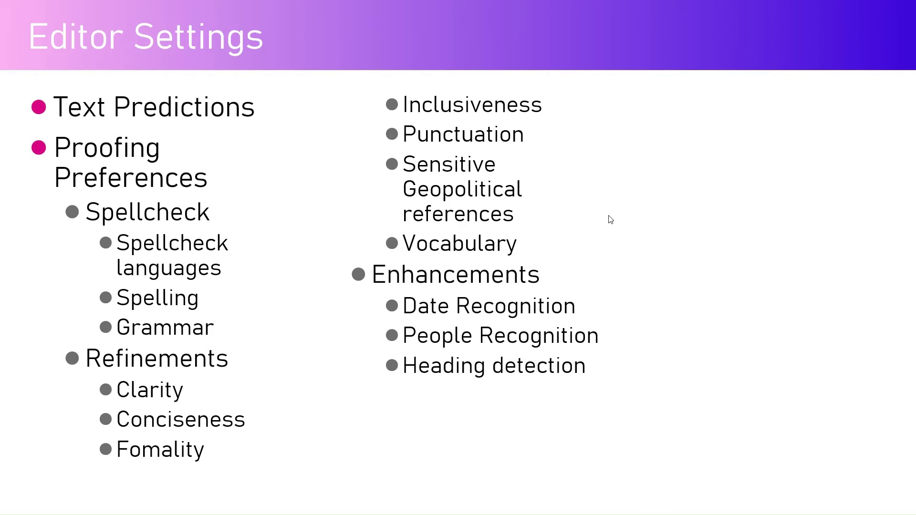
Advance the Editor Settings slide to show the two Microsoft Editor Settings dialog screenshots
left_click(631, 214)
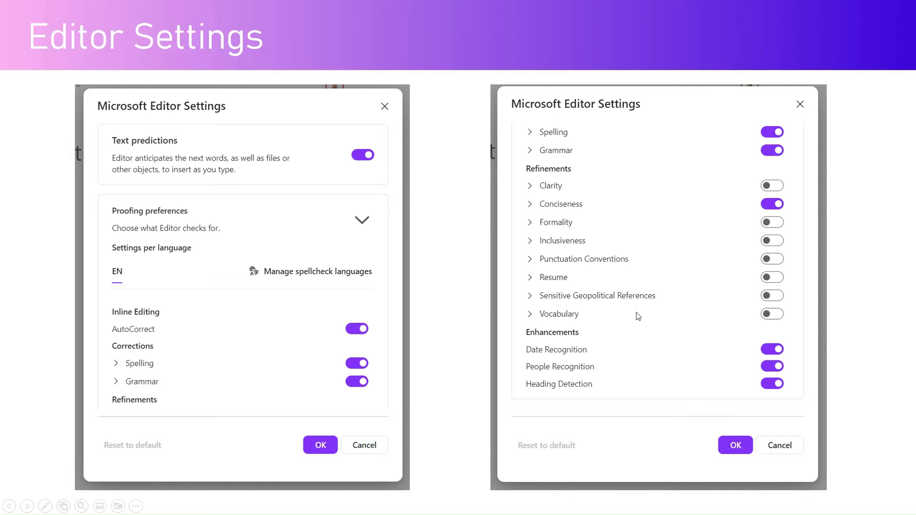
Return to the Loop page in Edge and scroll to the Background context paragraph
key("alt+Tab")
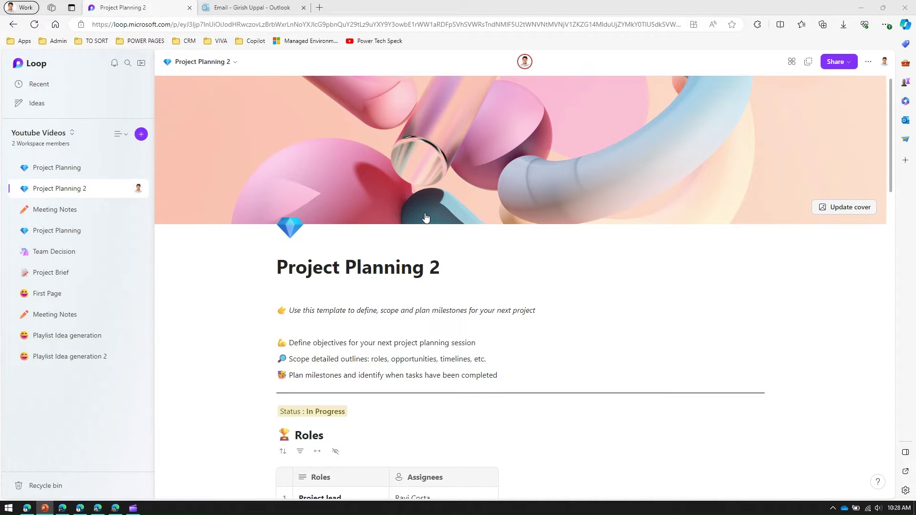
left_click(358, 359)
left_click(300, 326)
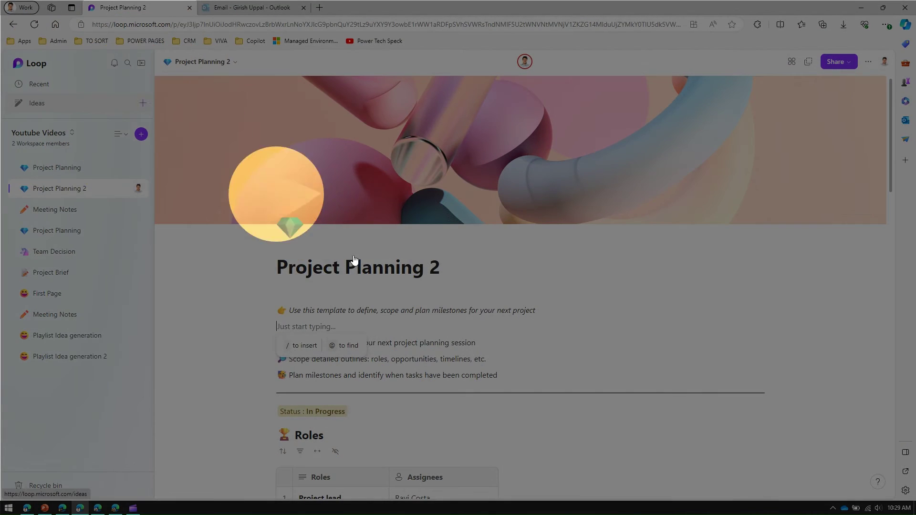
left_click(546, 307)
scroll(546, 307, "down", 7)
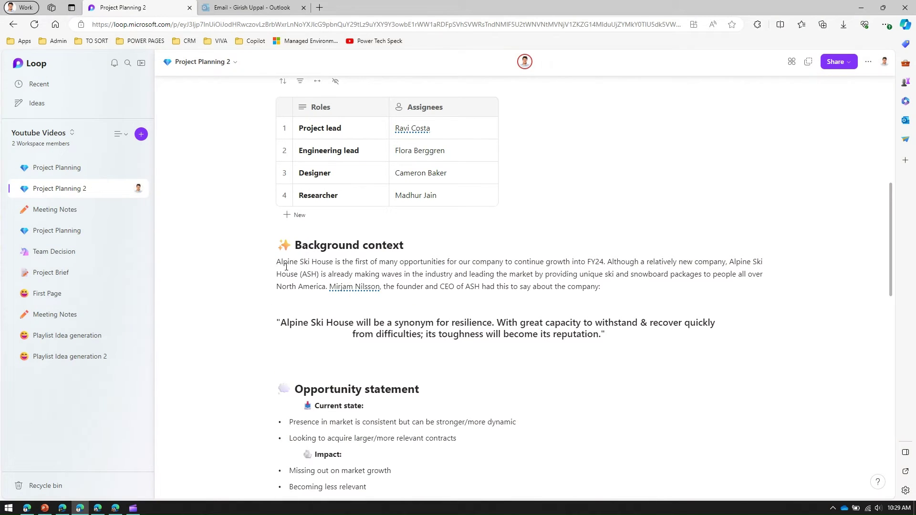
left_click_drag(277, 266, 504, 265)
left_click(349, 287)
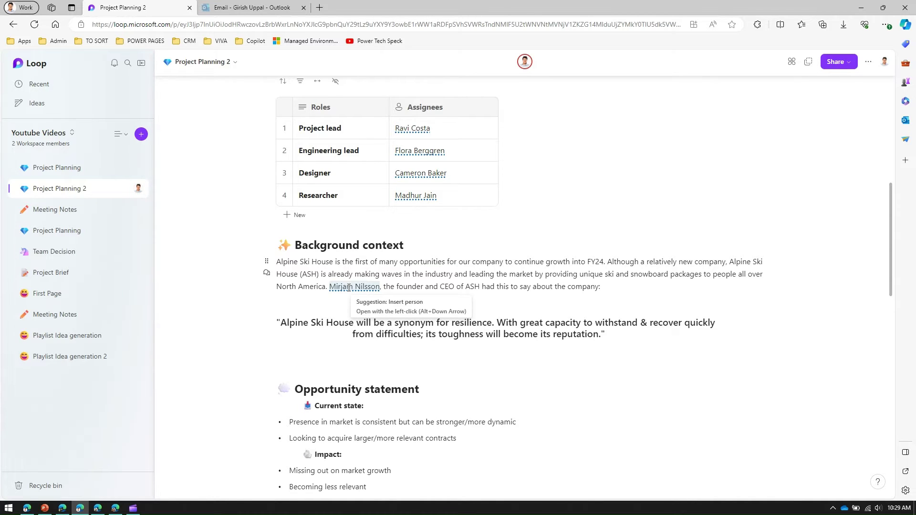
Open Editor settings from the more-options menu of the founder's name suggestion card
left_click(349, 287)
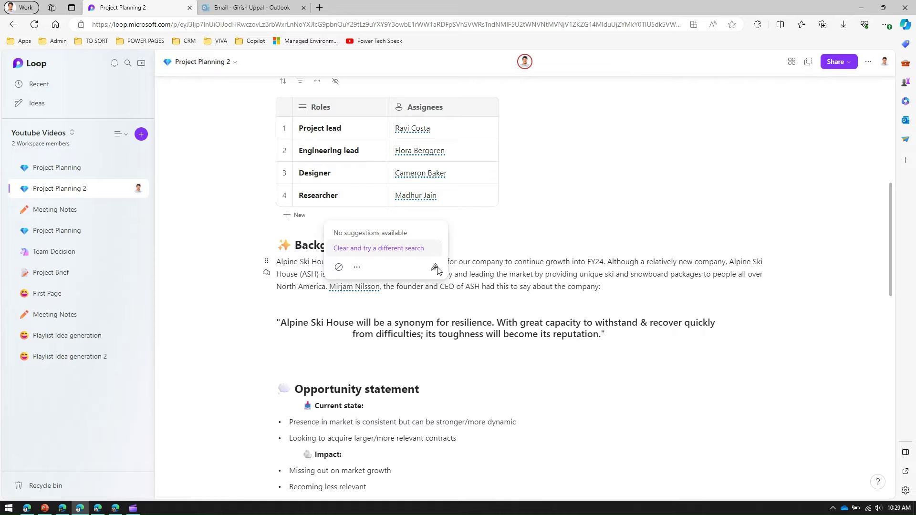
left_click(356, 271)
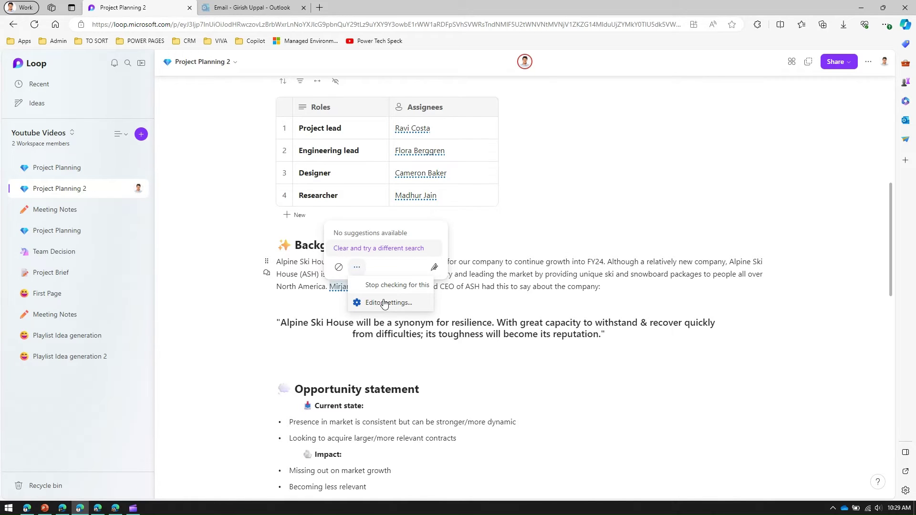
left_click(384, 303)
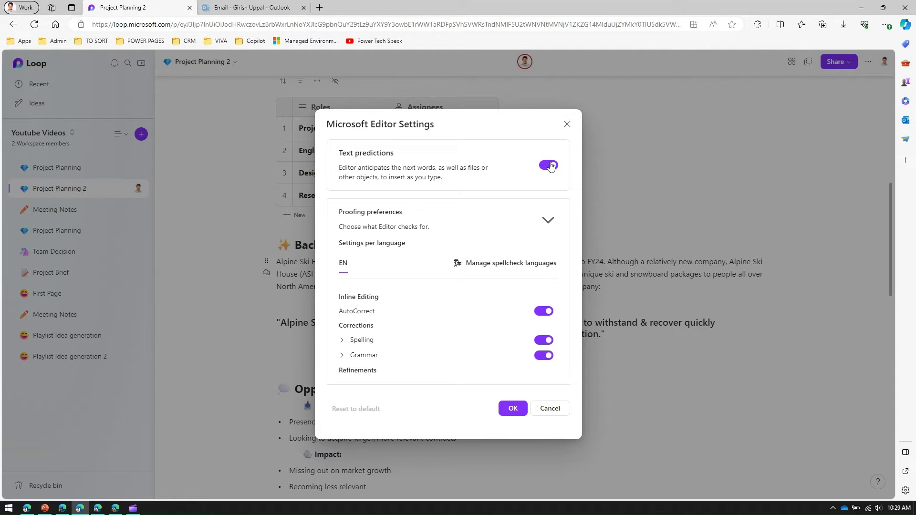
mouse_move(341, 166)
left_mouse_down()
mouse_move(482, 168)
mouse_move(371, 177)
mouse_move(346, 167)
left_mouse_up()
left_click(433, 178)
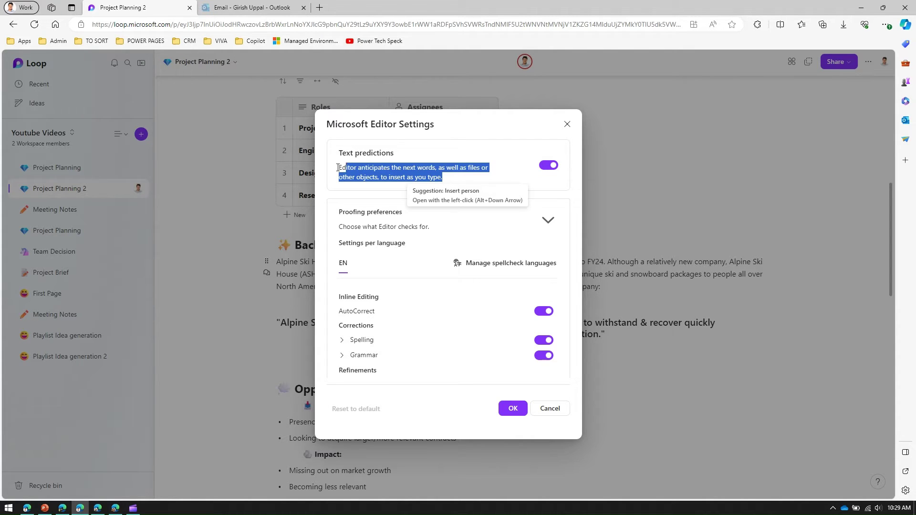
left_click(382, 186)
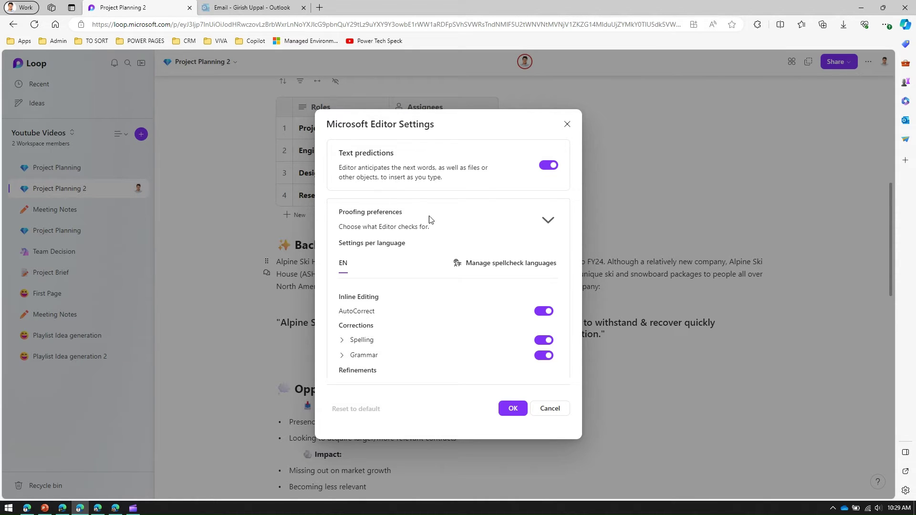
left_click(547, 220)
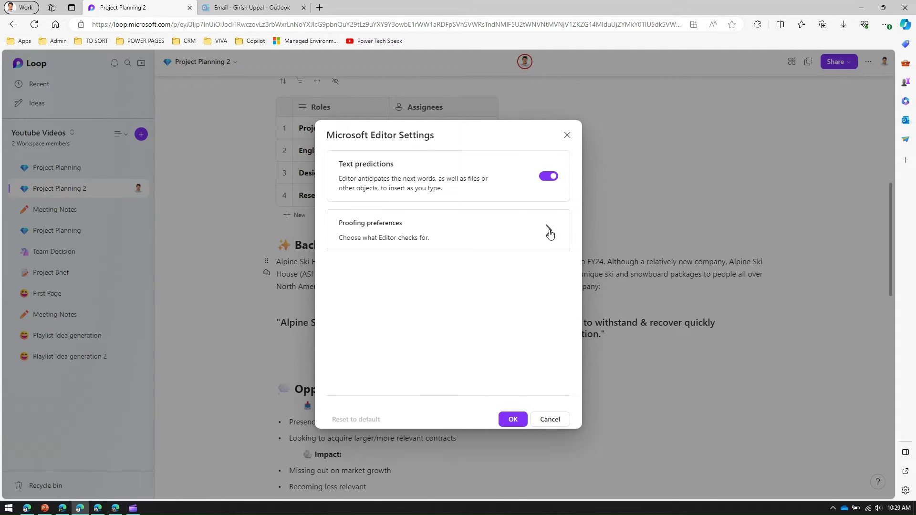
left_click(549, 231)
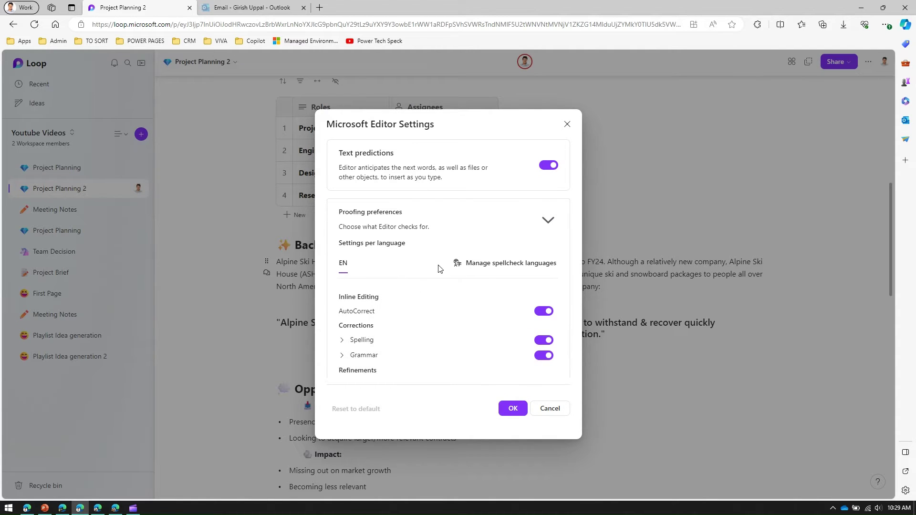
Add Afrikaans (Suid-Afrika) as a second spellcheck language in Manage spellcheck languages
left_click(474, 269)
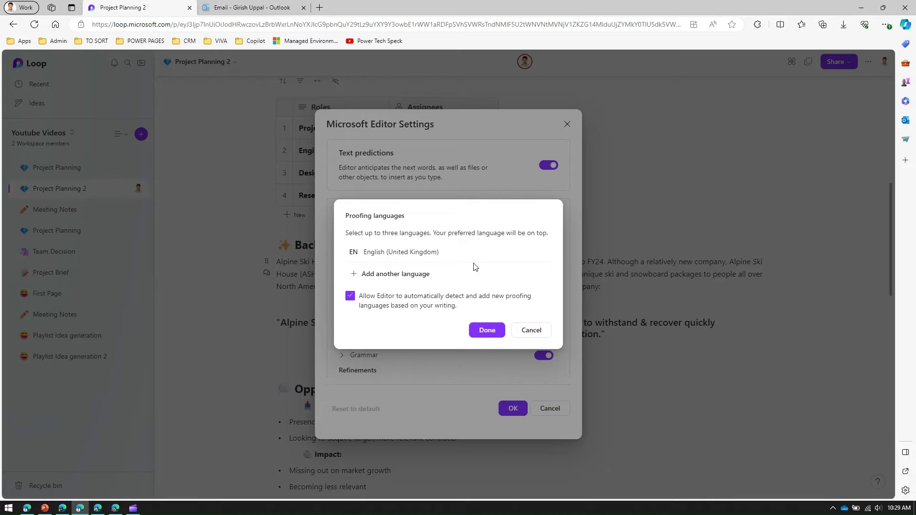
left_click(384, 275)
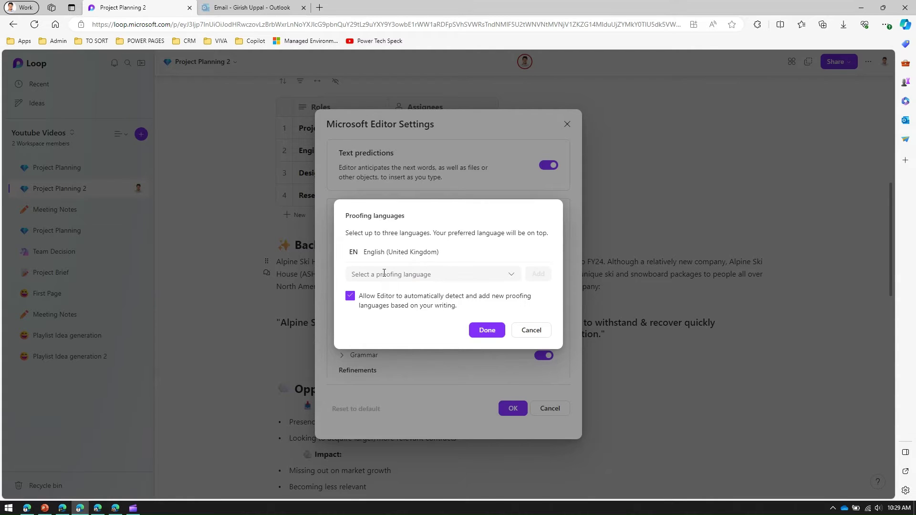
left_click(509, 274)
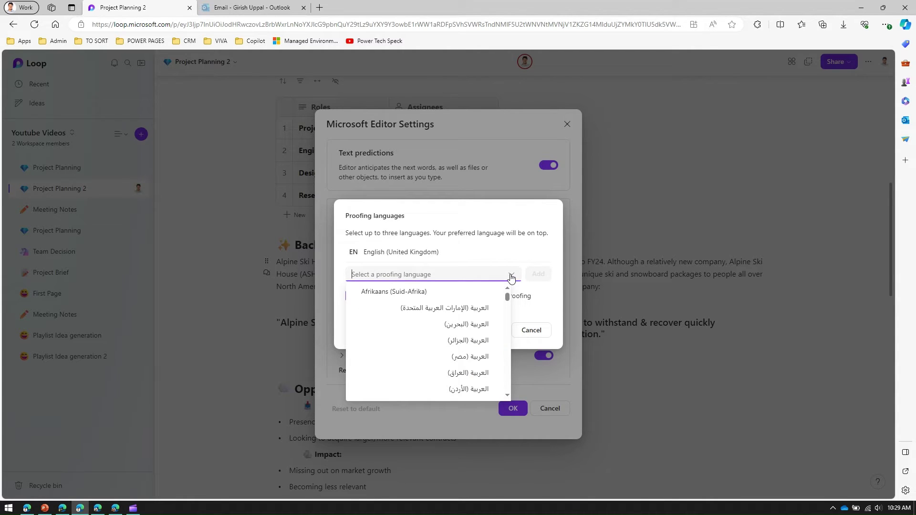
left_click(460, 292)
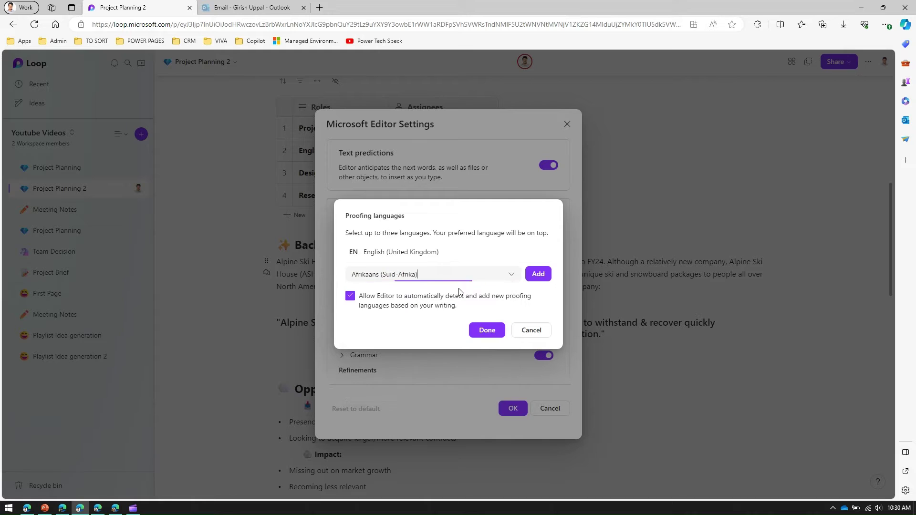
left_click(532, 277)
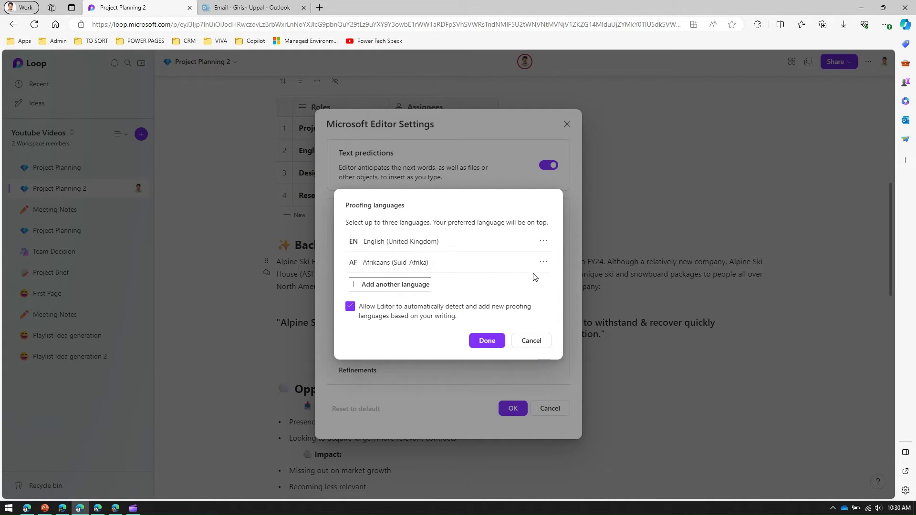
Add español (Uruguay) as a third proofing language and confirm with Done
left_click(407, 285)
left_click(512, 288)
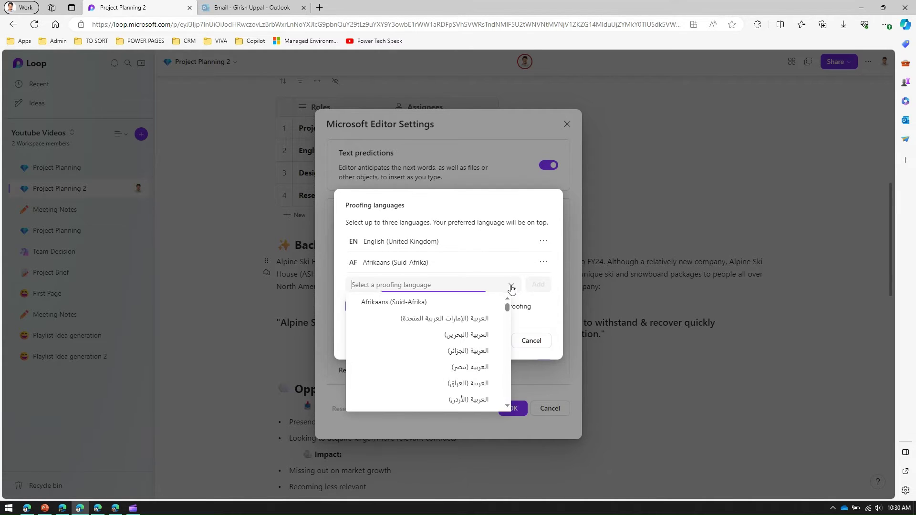
type("span")
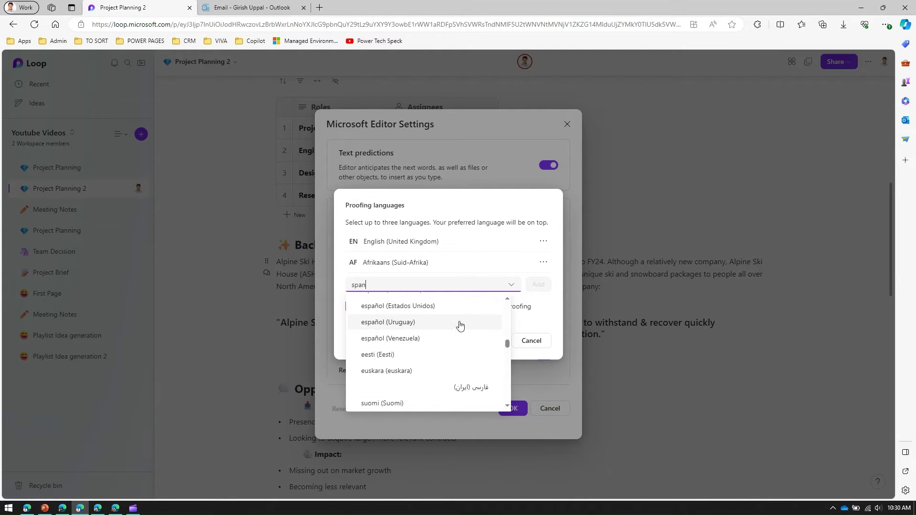
left_click(418, 322)
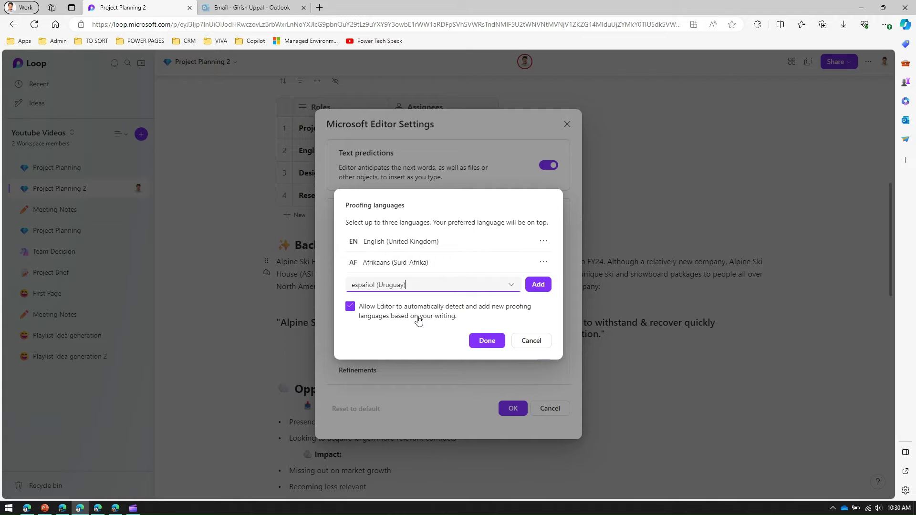
left_click(537, 285)
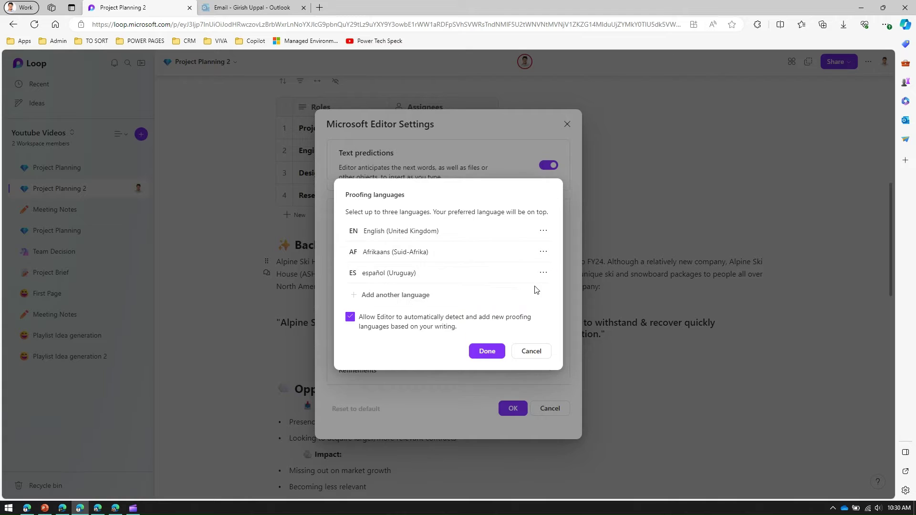
left_click(488, 352)
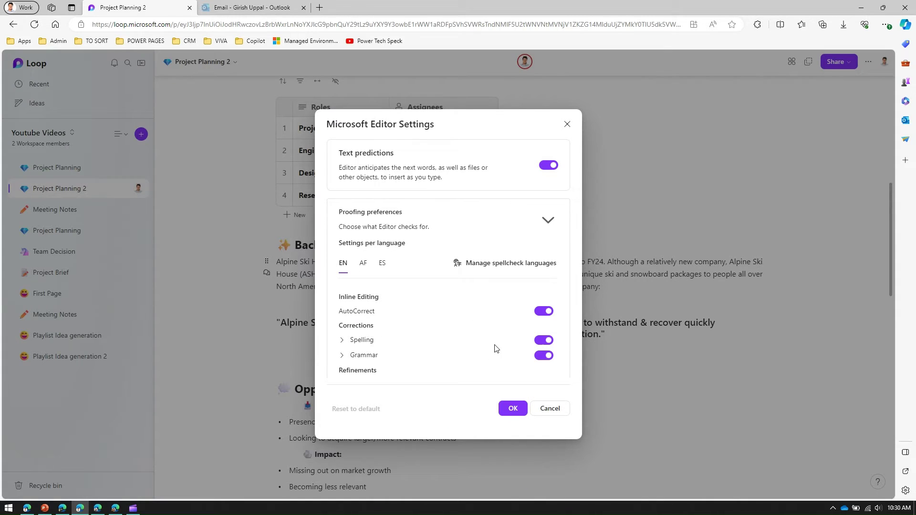
left_click(363, 263)
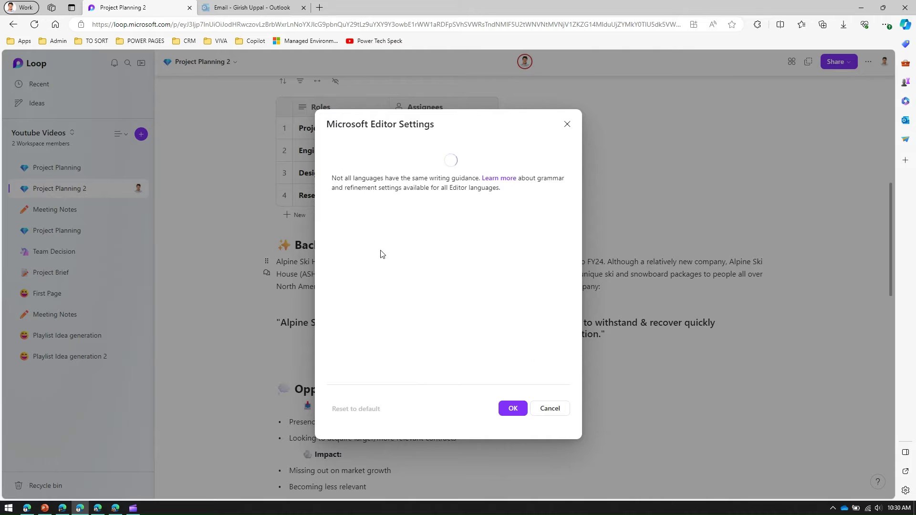
left_click(381, 264)
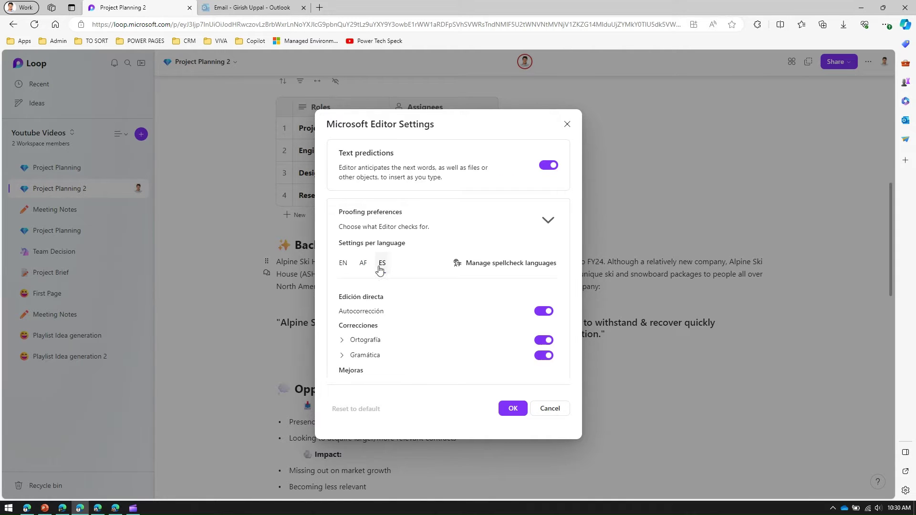
left_click(344, 263)
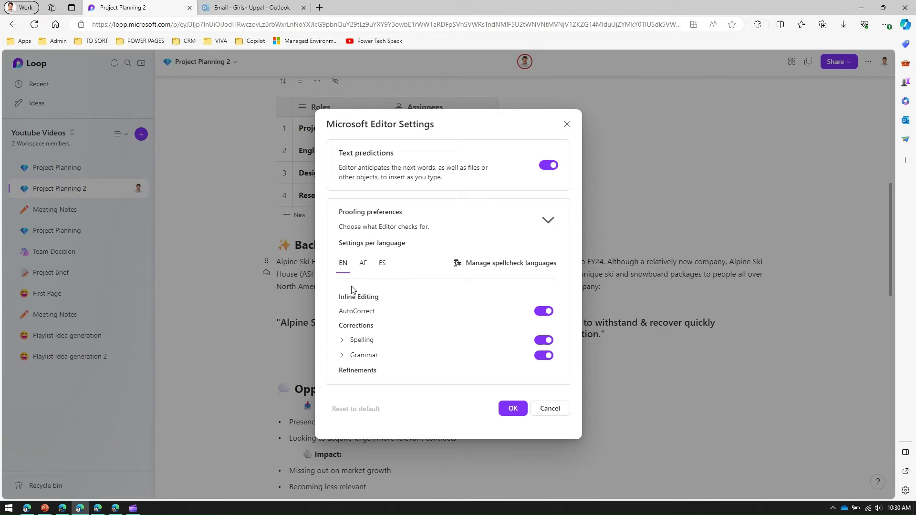
left_click(543, 314)
left_click(546, 314)
scroll(546, 327, "down", 4)
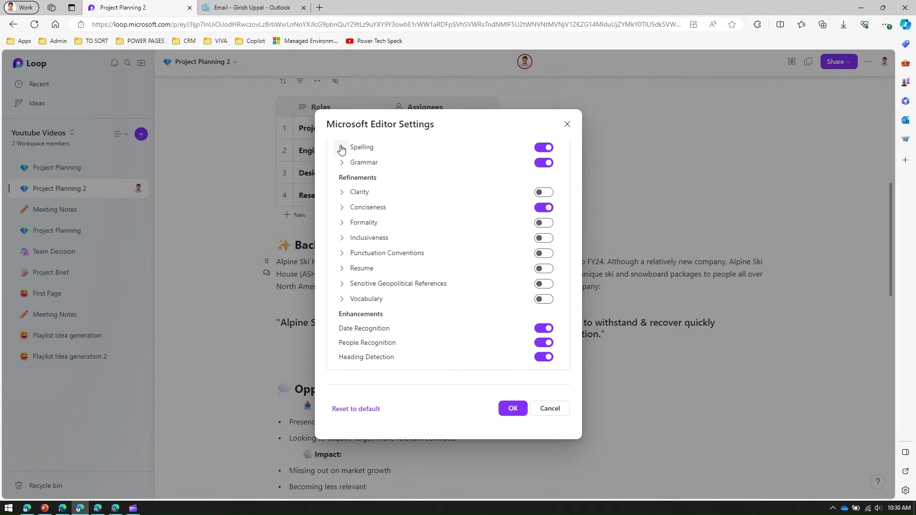
left_click(540, 149)
left_click(342, 147)
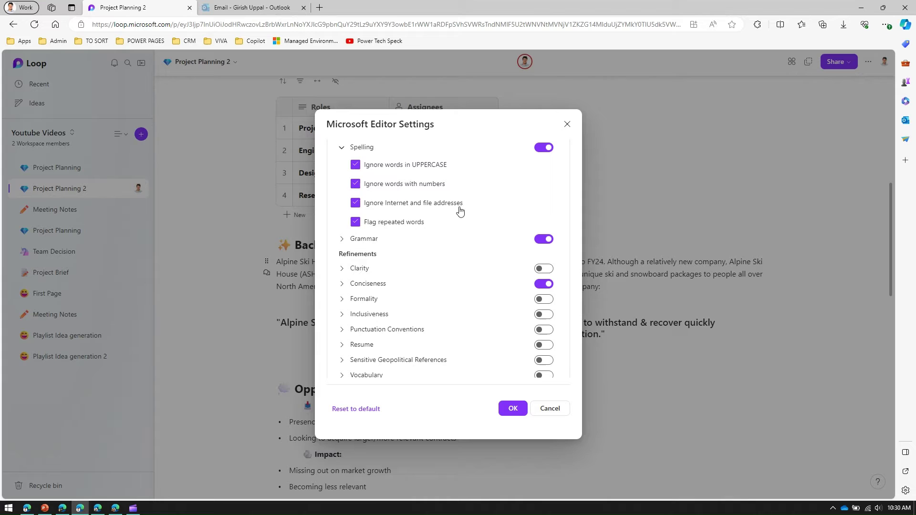
left_click(342, 149)
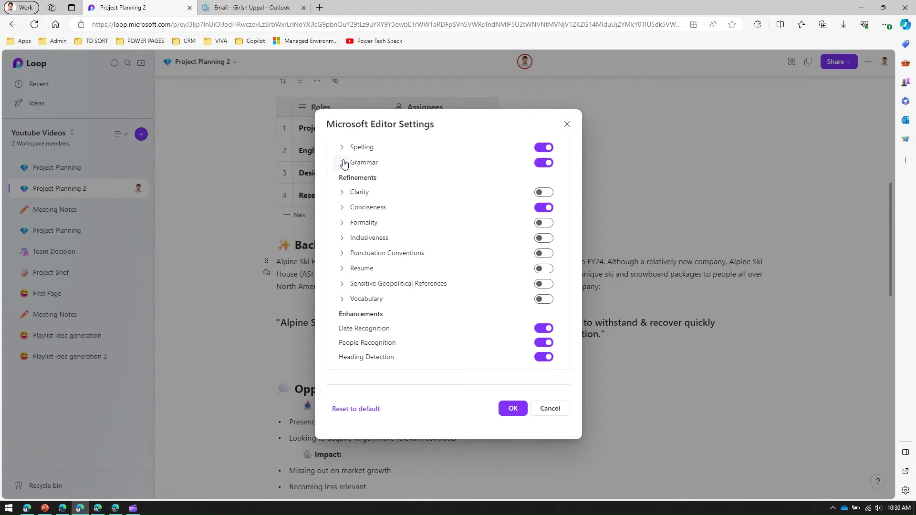
Expand the Grammar section and scroll through all of its rule checkboxes
left_click(343, 164)
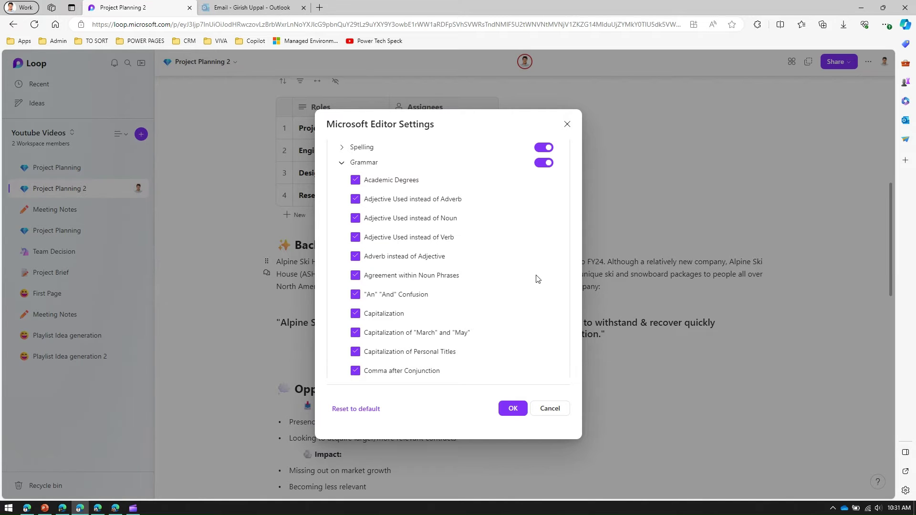
scroll(537, 280, "down", 5)
scroll(537, 280, "down", 5)
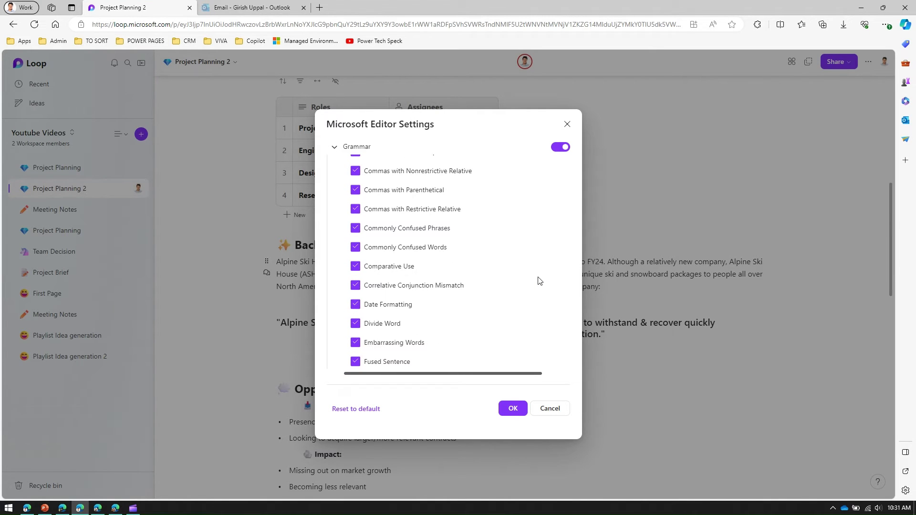
scroll(524, 275, "down", 5)
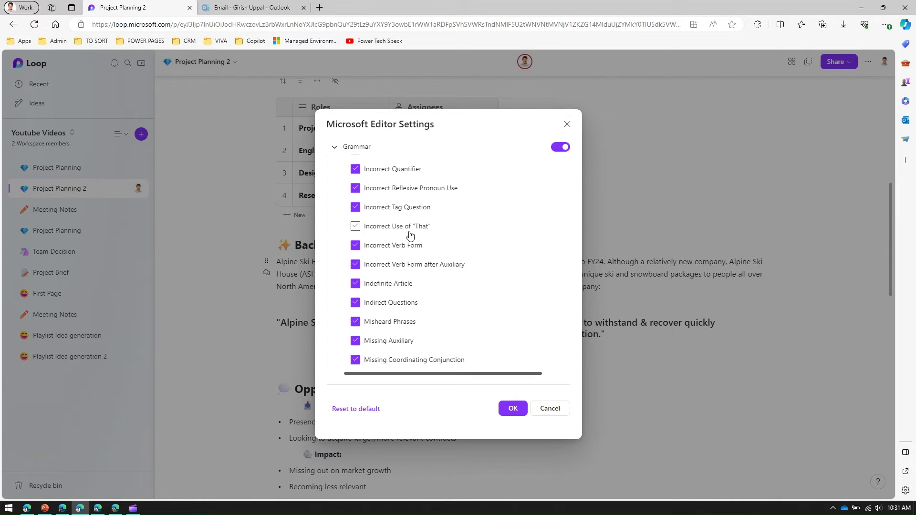
scroll(413, 237, "down", 10)
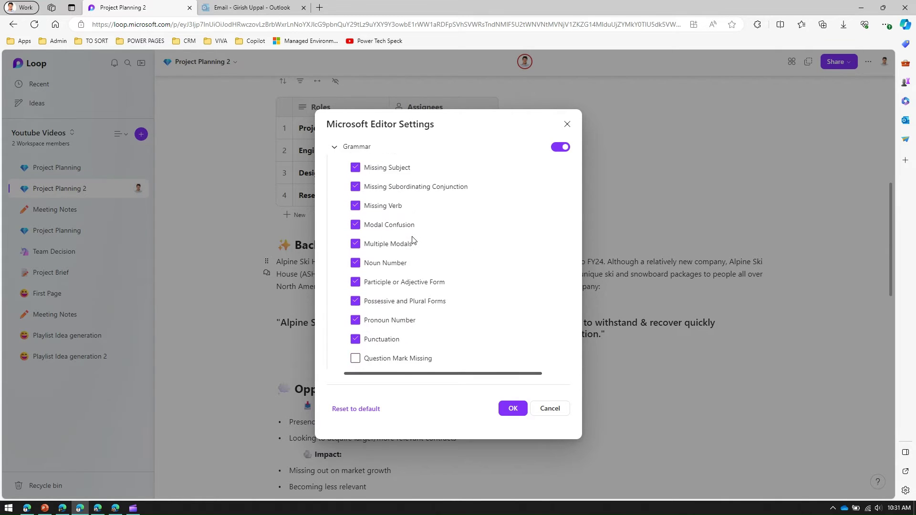
scroll(413, 240, "down", 15)
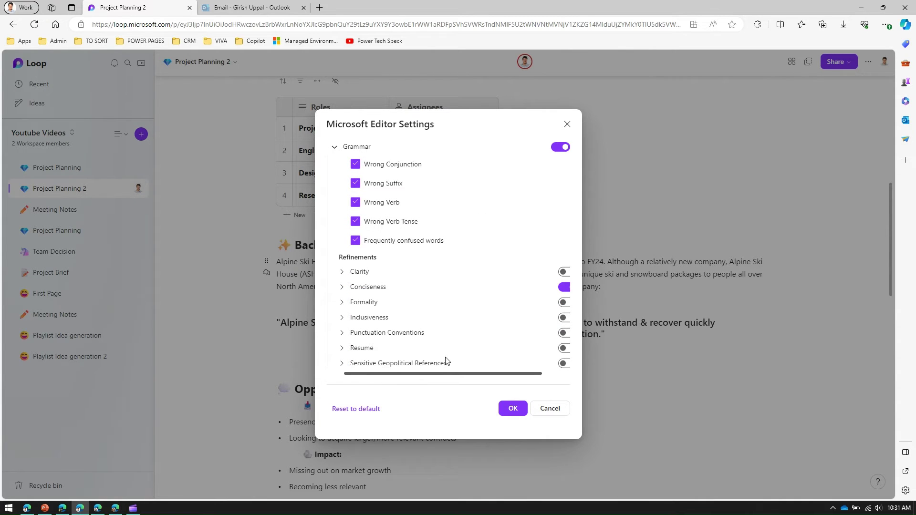
Expand Clarity under Refinements and switch its toggle on, enabling every Clarity check
left_click_drag(452, 375, 456, 375)
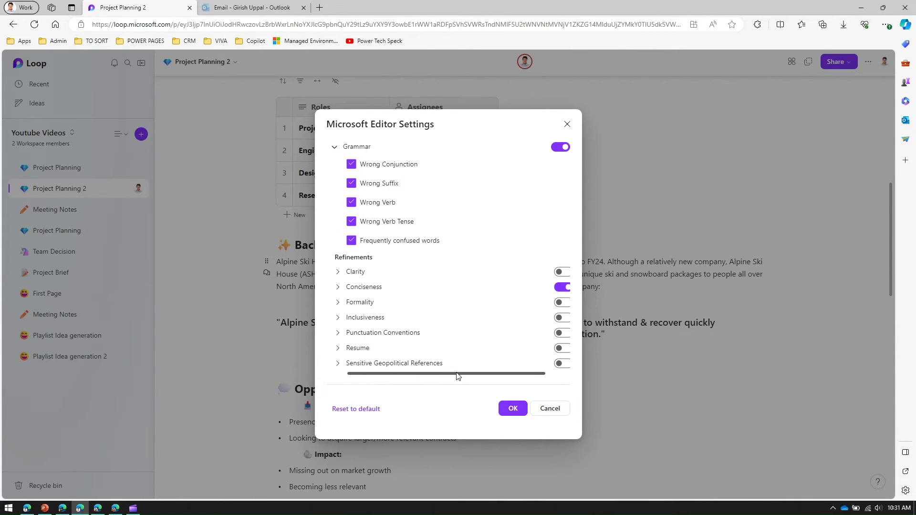
left_click(339, 273)
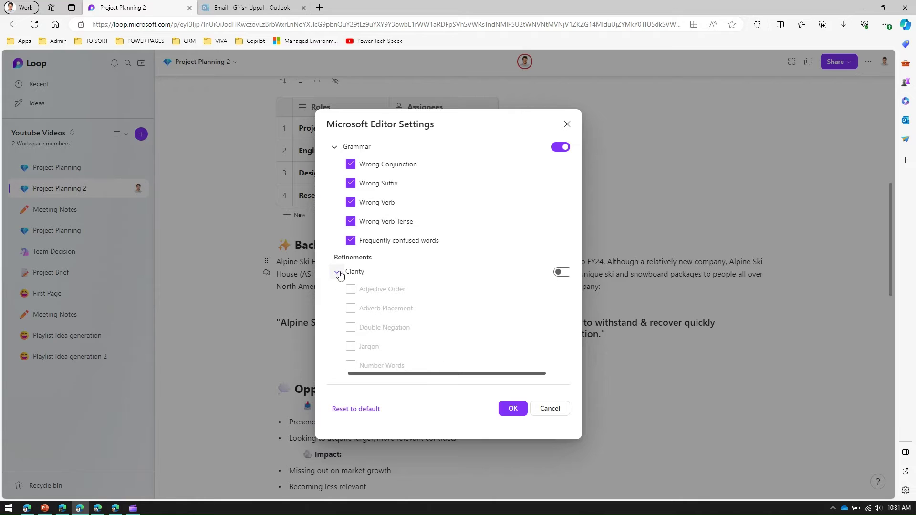
left_click(559, 273)
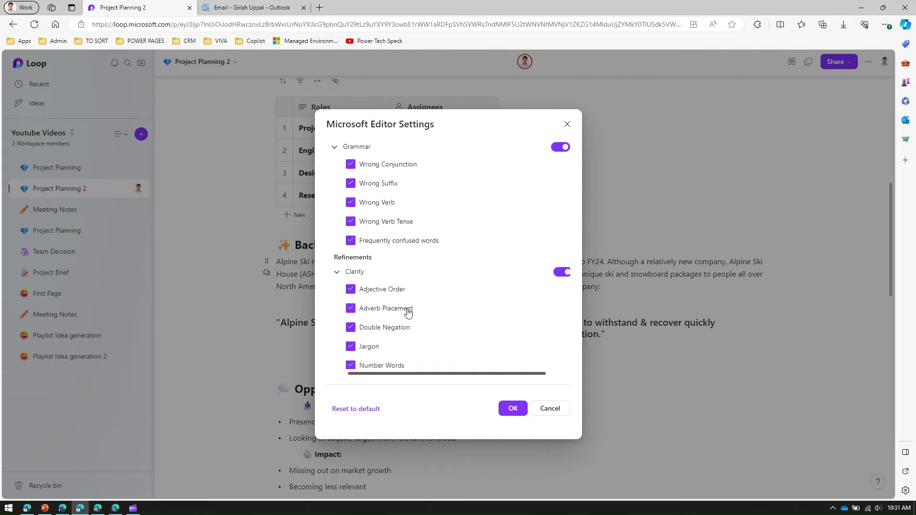
scroll(408, 313, "down", 5)
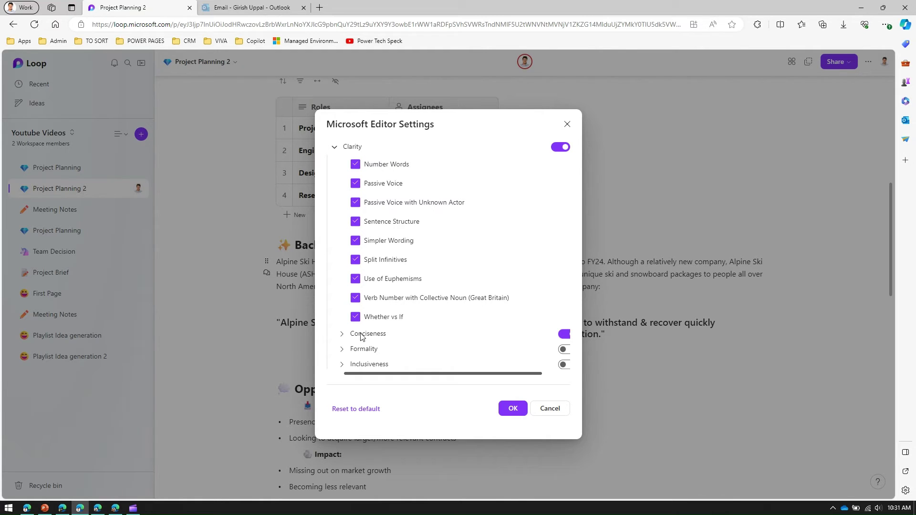
Expand the Conciseness and Formality sections to view their options, keeping Formality off
left_click(343, 335)
scroll(392, 333, "down", 4)
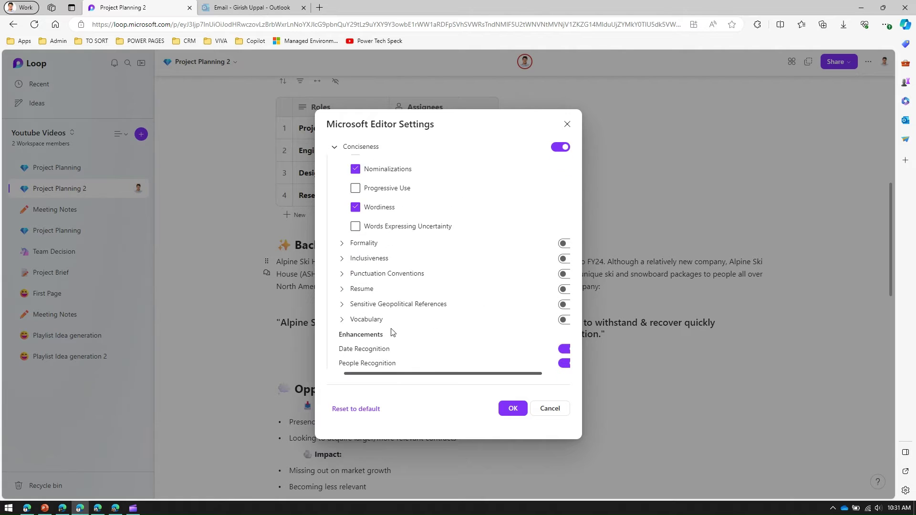
scroll(472, 242, "up", 4)
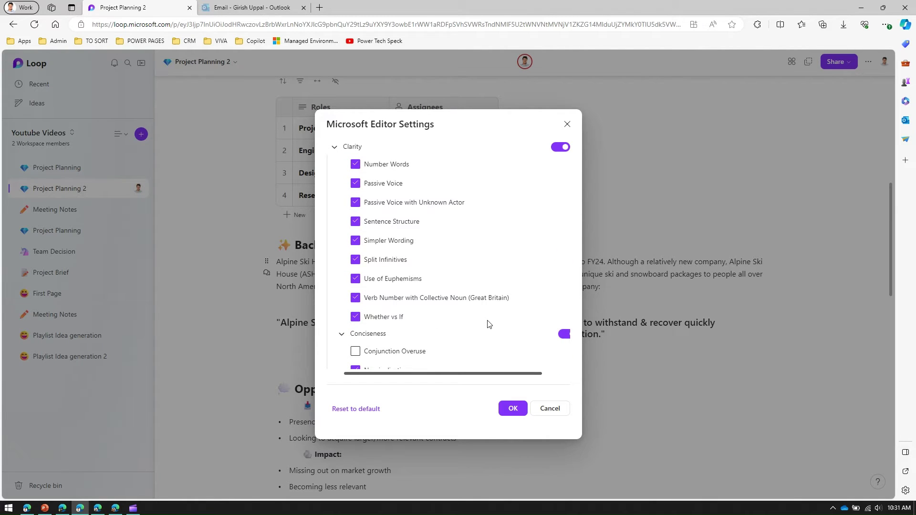
scroll(489, 325, "down", 4)
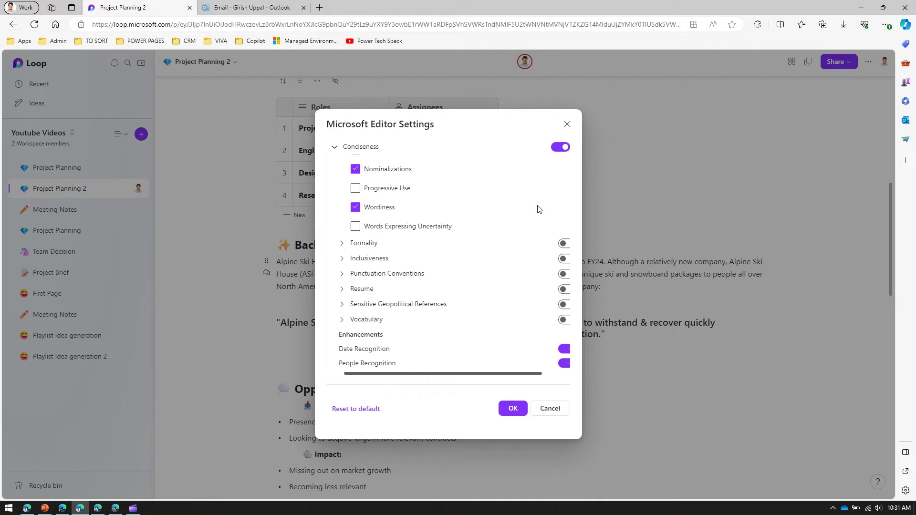
left_click(343, 244)
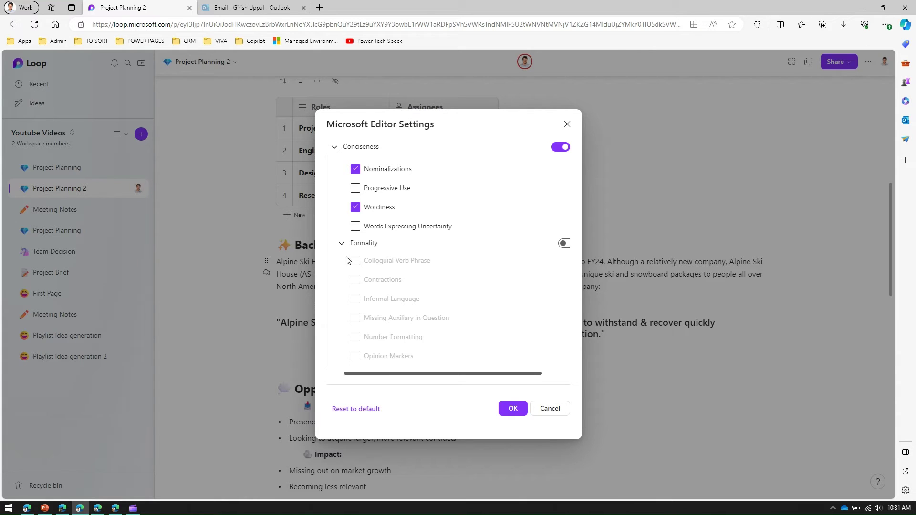
Collapse Formality and switch Inclusiveness on with all its bias checks enabled
left_click(342, 243)
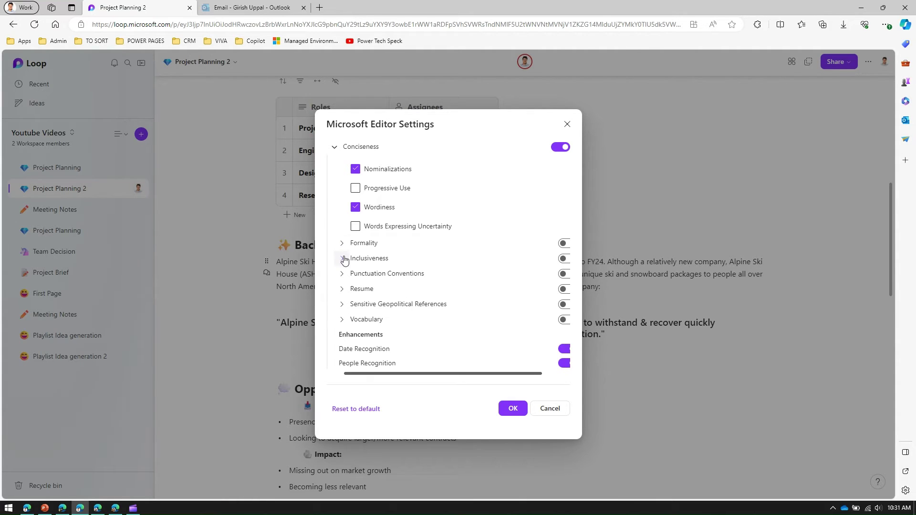
left_click(565, 259)
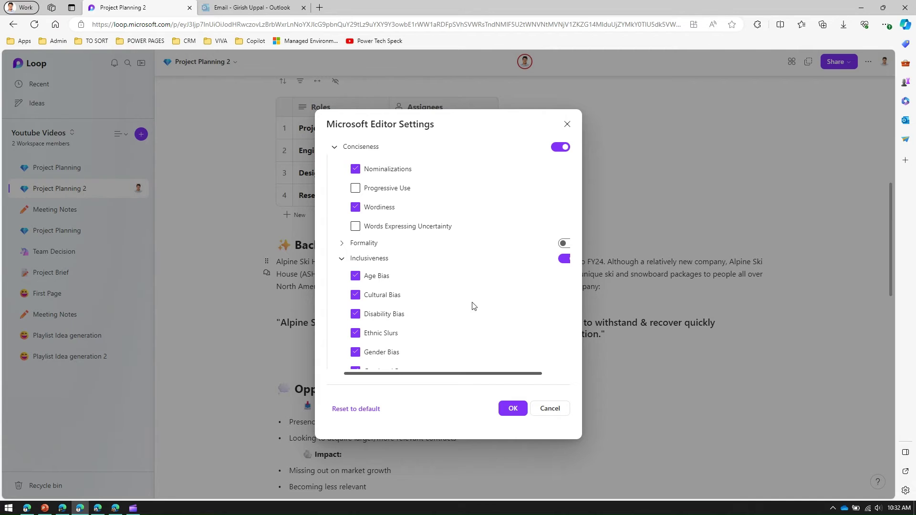
scroll(487, 308, "down", 5)
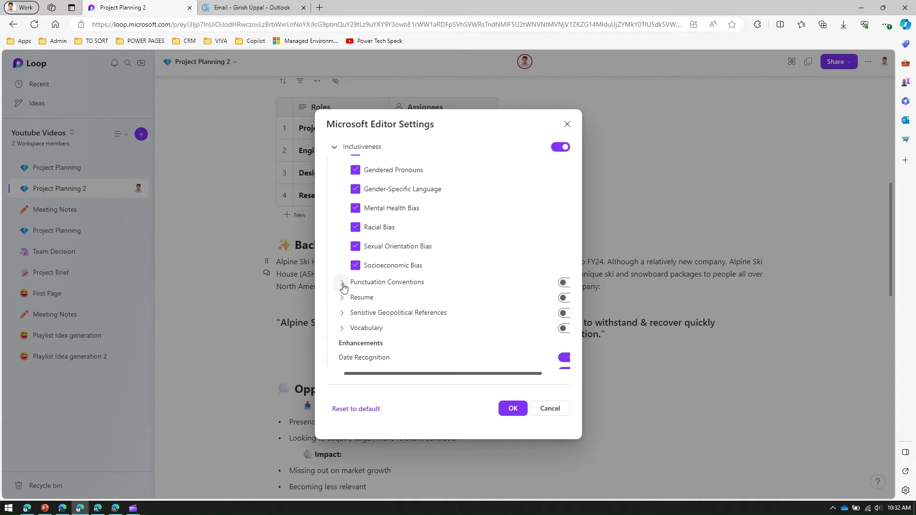
Switch on Punctuation Conventions with Unnecessary Comma unchecked and Space between Sentences kept on
left_click(342, 283)
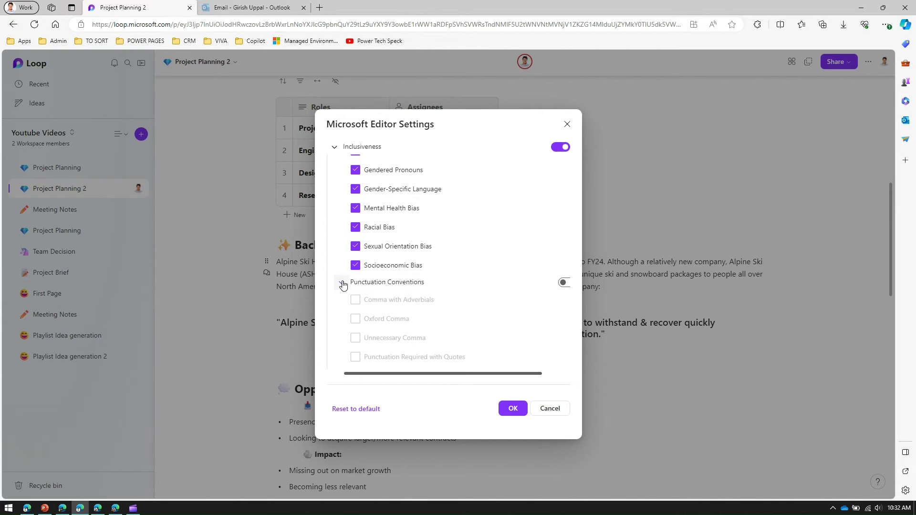
left_click(564, 282)
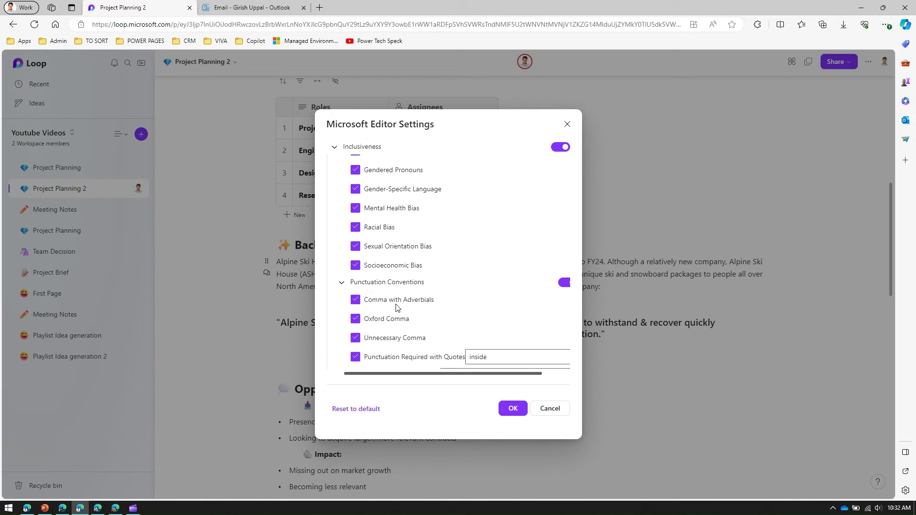
left_click(405, 338)
scroll(403, 320, "down", 3)
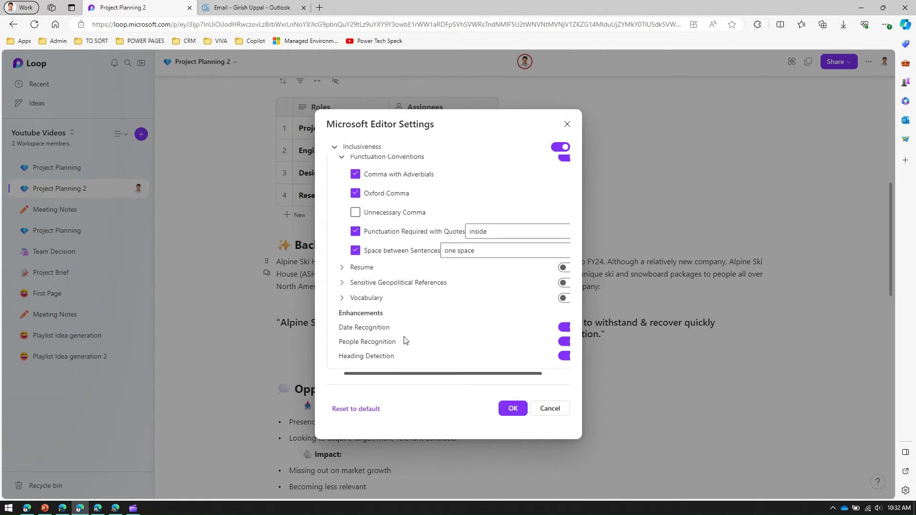
left_click(389, 246)
left_click(392, 246)
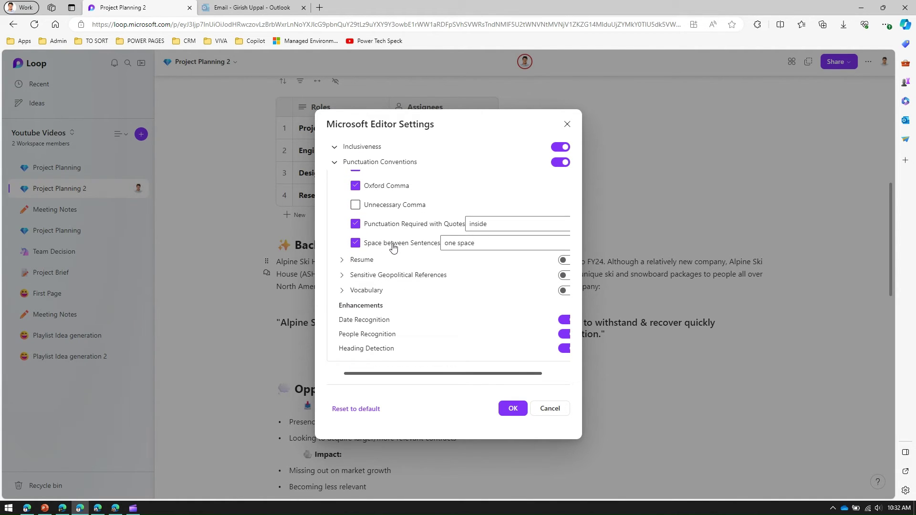
Expand Sensitive Geopolitical References and leave it switched on
left_click(344, 277)
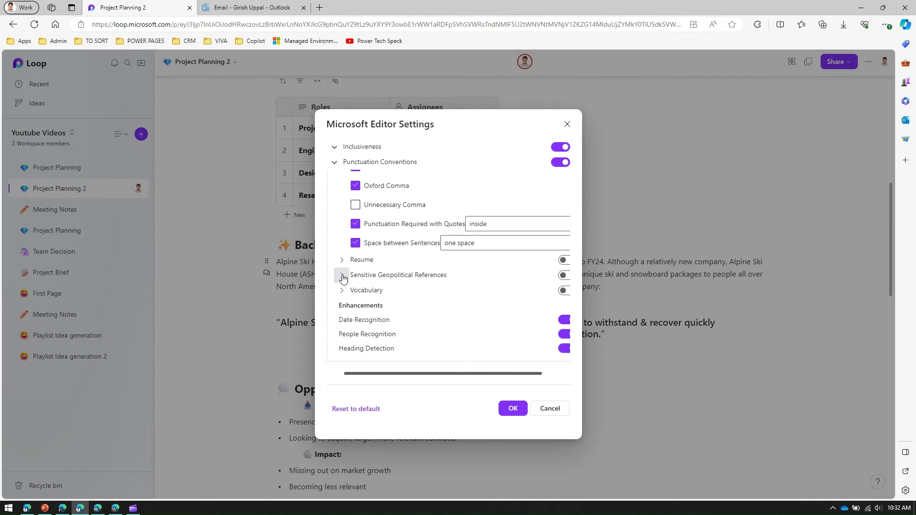
left_click(564, 276)
left_click(565, 277)
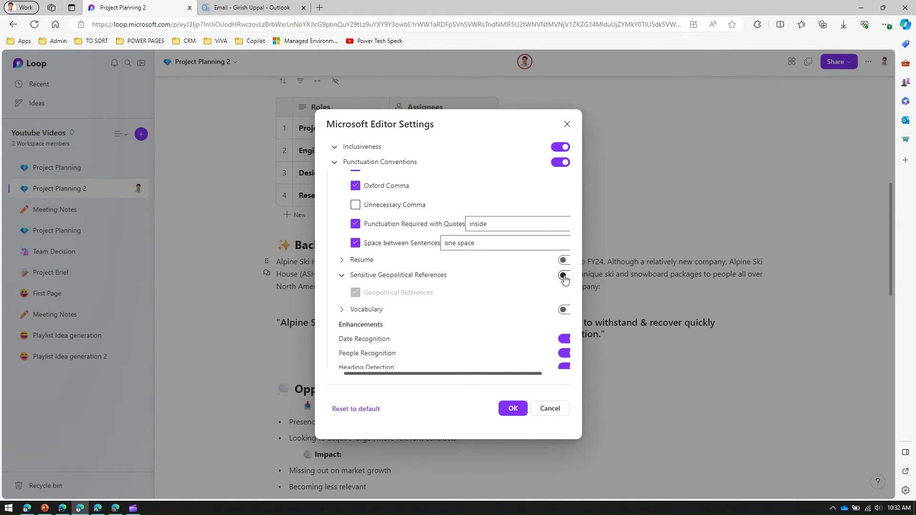
left_click(565, 276)
left_click(342, 310)
scroll(417, 314, "down", 3)
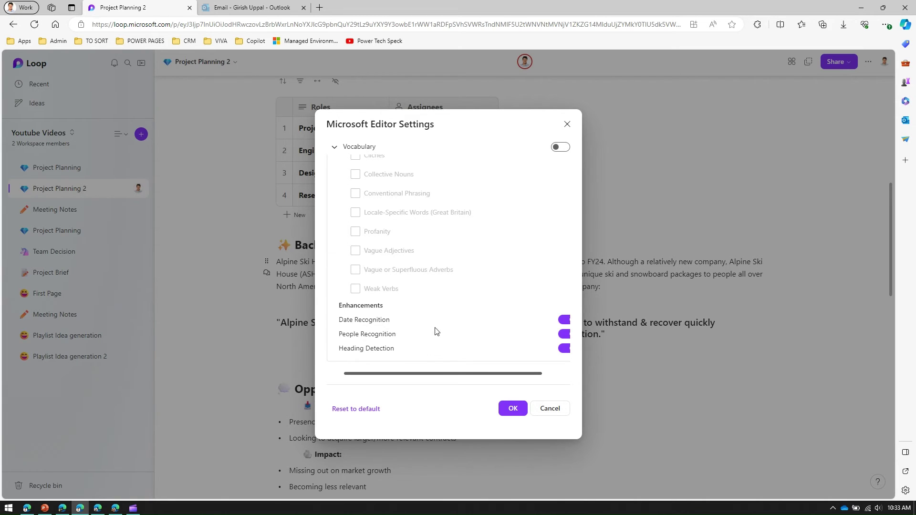
left_click_drag(439, 377, 379, 350)
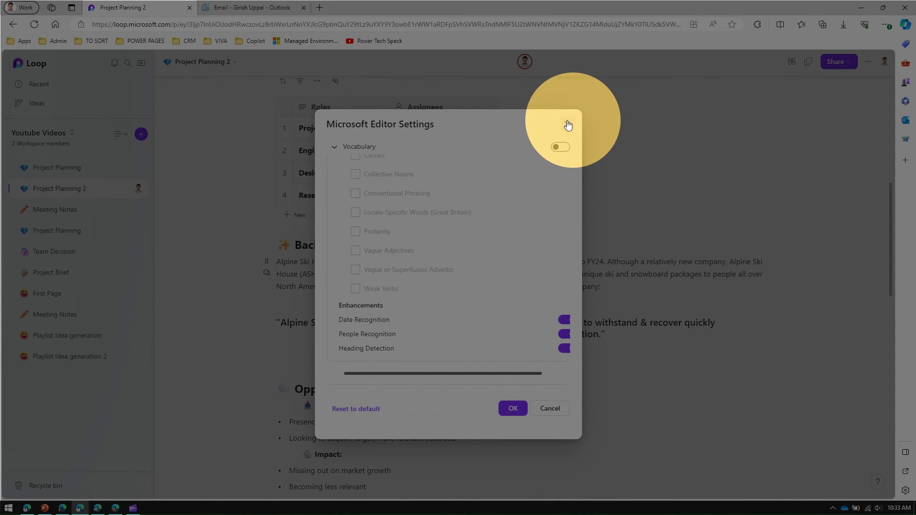
Cancel Editor Settings and return to the Project Planning 2 page near Assignments
left_click(555, 409)
scroll(461, 242, "up", 7)
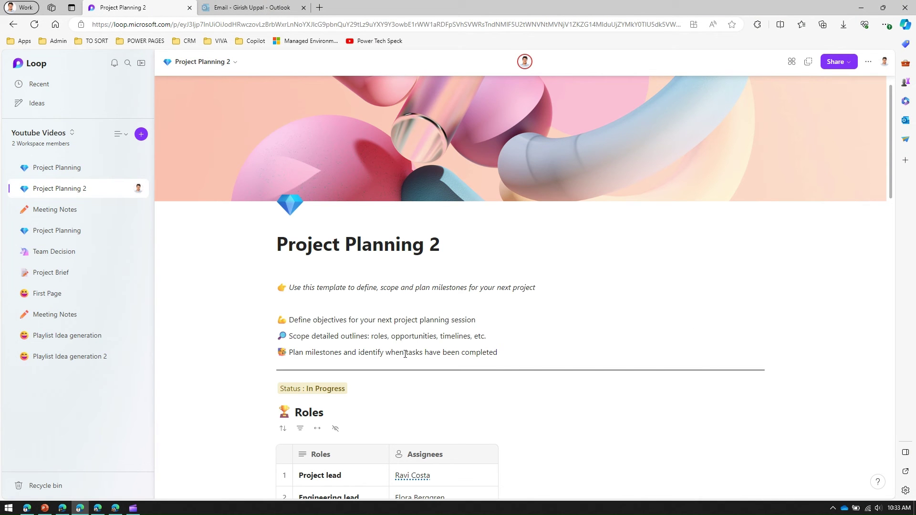
left_click(465, 297)
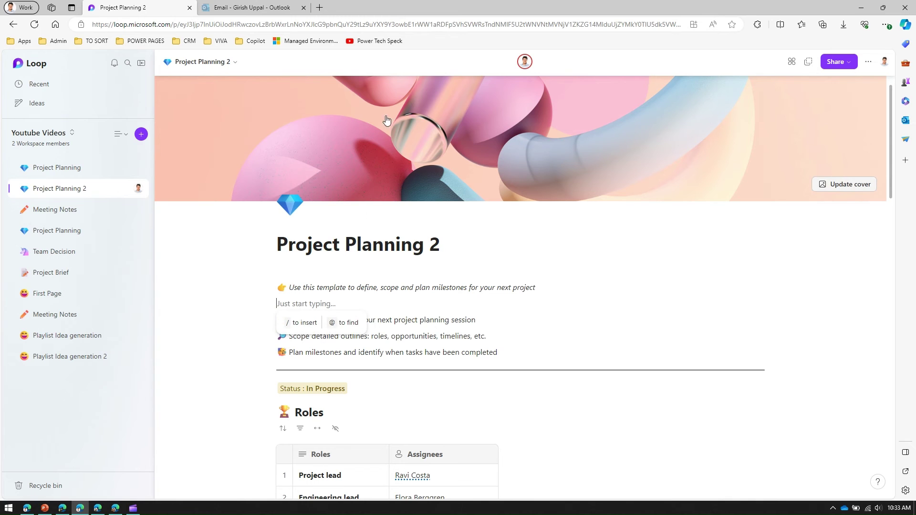
scroll(390, 139, "down", 15)
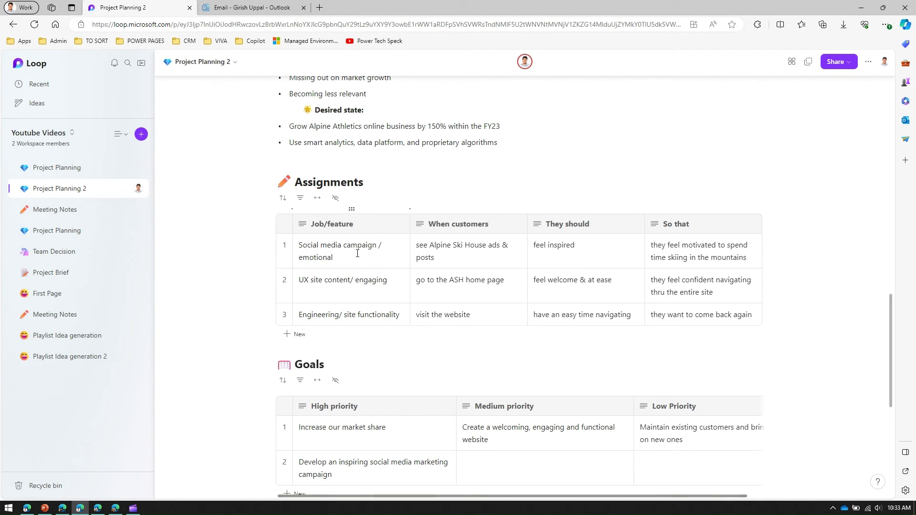
double_click(327, 245)
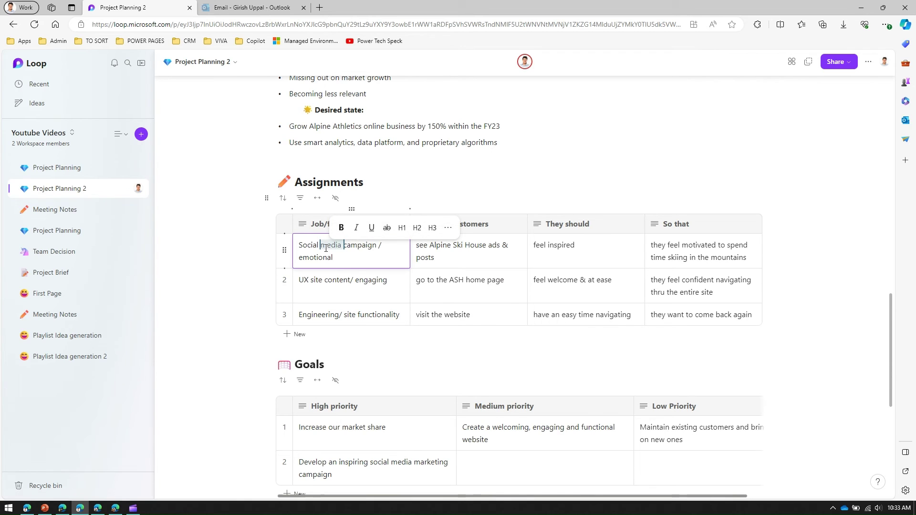
left_click(330, 246)
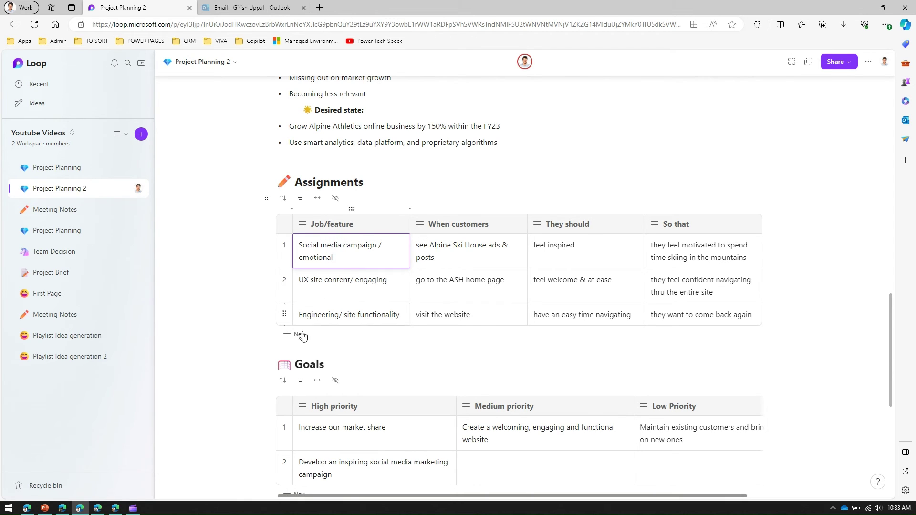
Add a blank line below the bullet list and type the test text 'Some TExts'
left_click(296, 154)
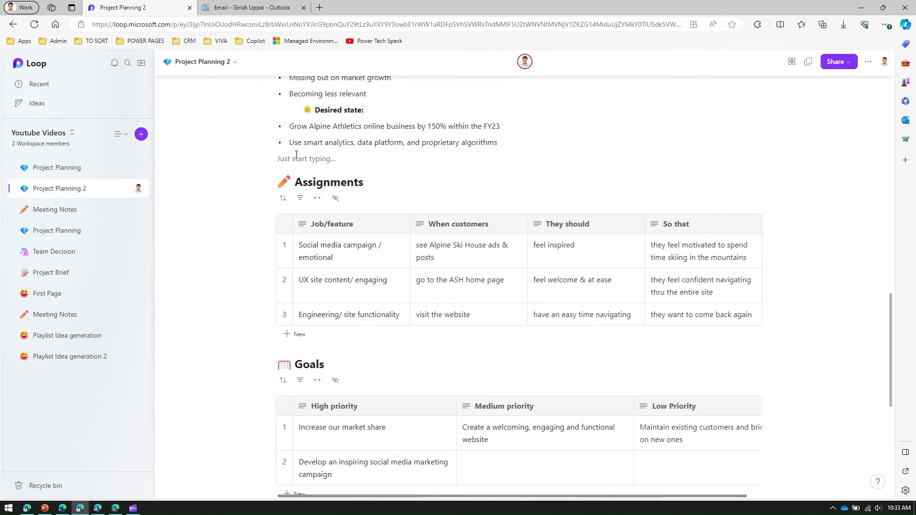
left_click(296, 155)
type("/")
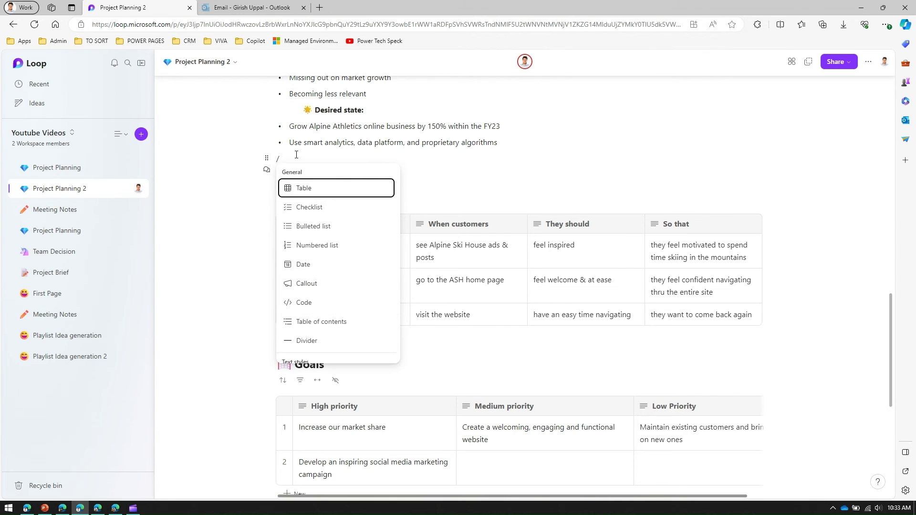
key("BackSpace")
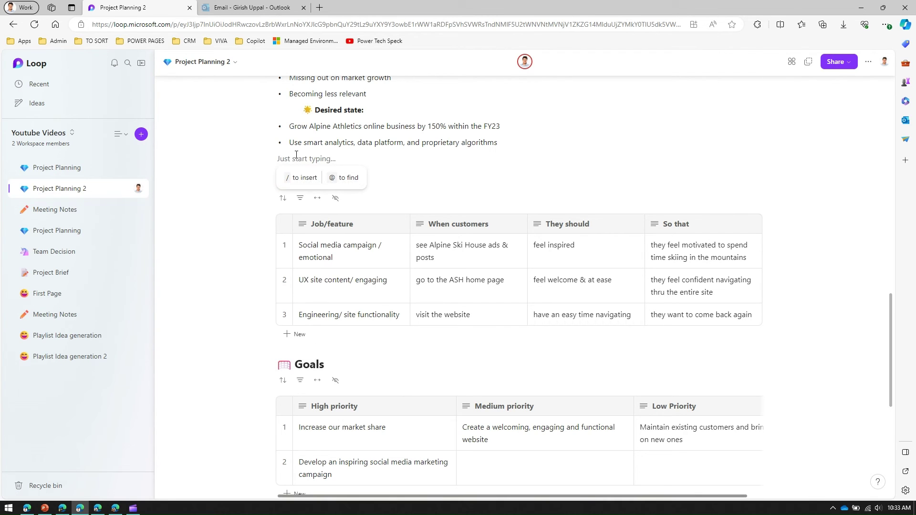
key("Return")
key("Return")
type("Some TE")
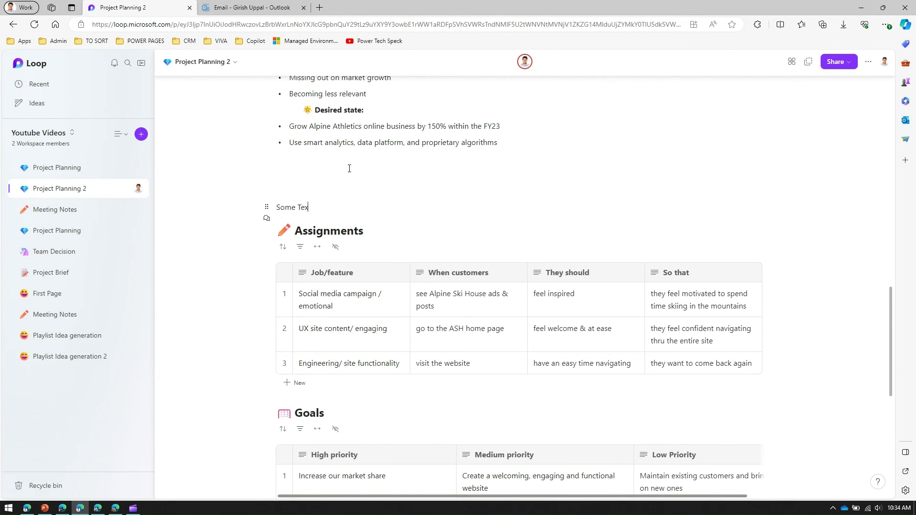
type("xts")
Insert an empty line above the test line and check the test block's options
left_click(359, 207)
key("Return")
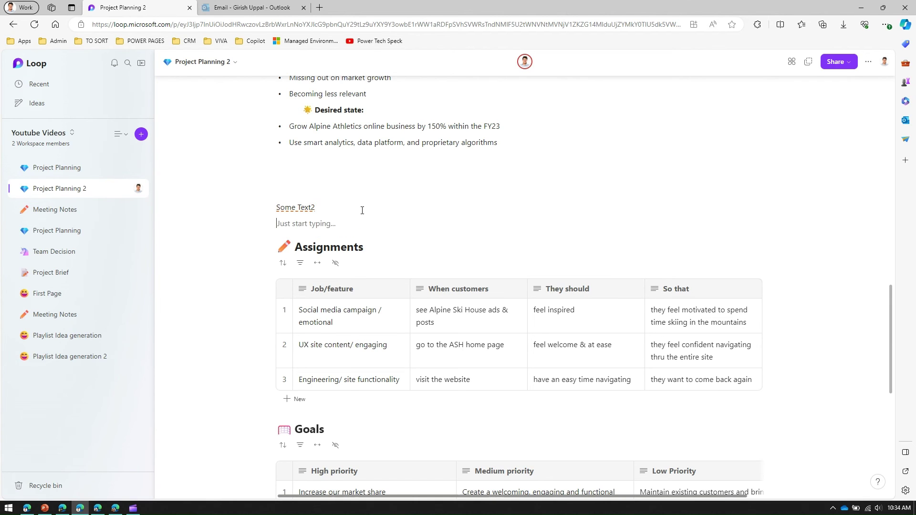
left_click(306, 206)
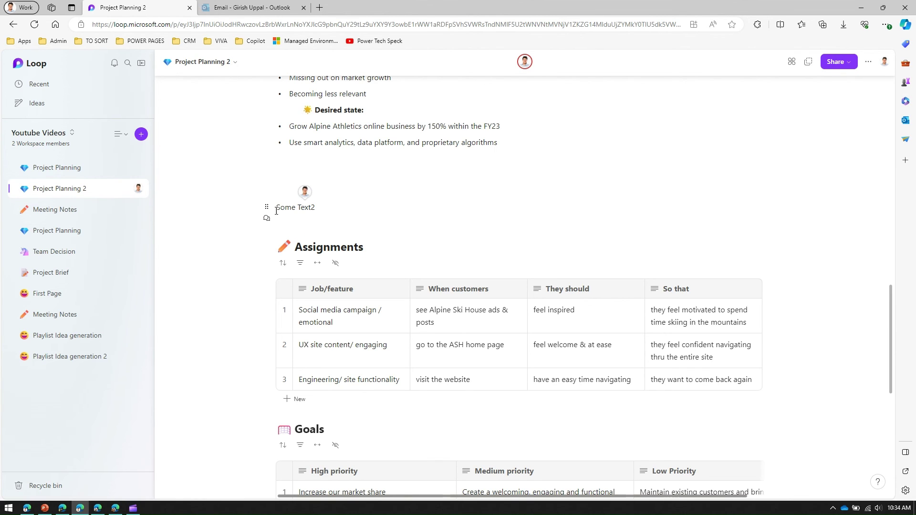
left_click_drag(305, 206, 310, 207)
left_click(320, 206)
left_click(266, 206)
left_click(320, 204)
Add two new lines reading 'Text1' and 'ands' above the test line
left_click(396, 170)
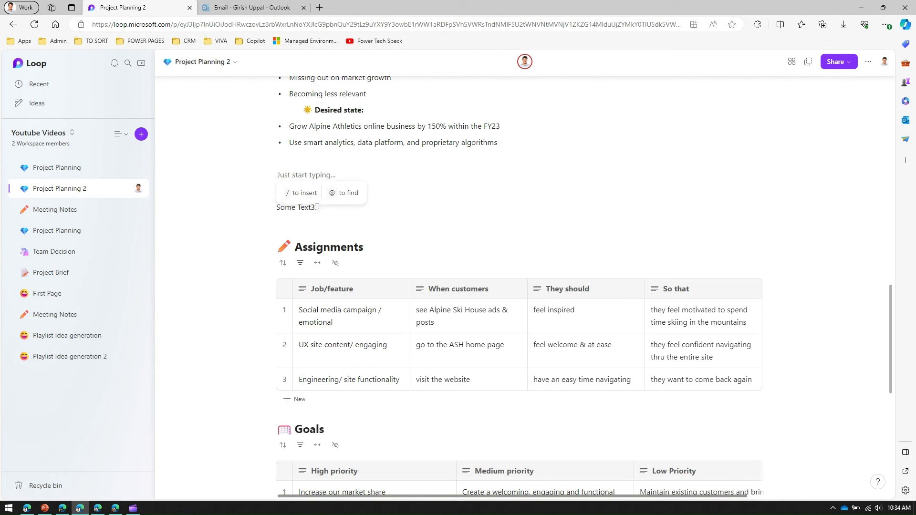
type("Te")
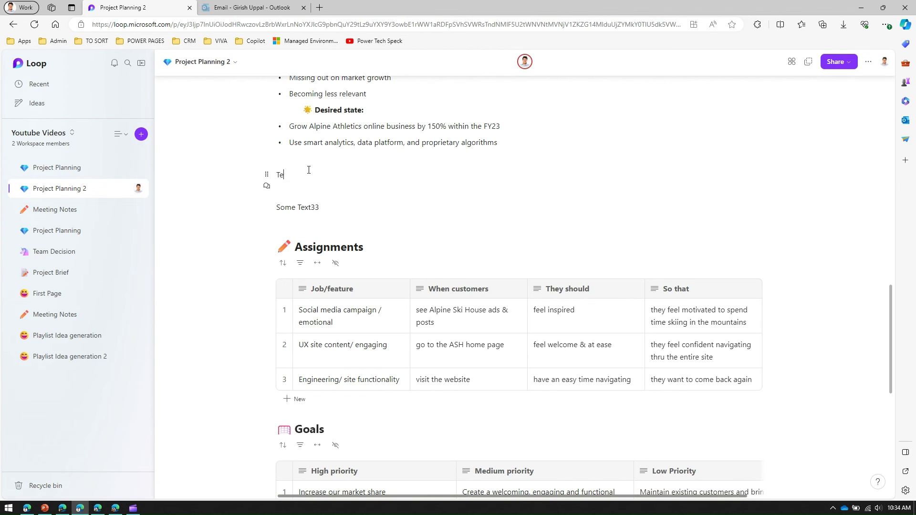
type("xt1")
key("Return")
type("ands")
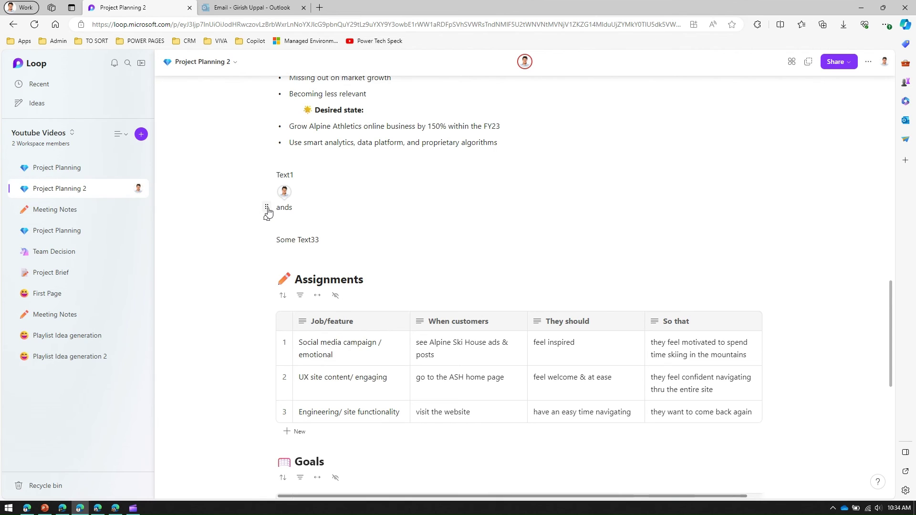
Change the test line to 'Some of the textis missing' so 'textis' is flagged misspelled
mouse_move(266, 217)
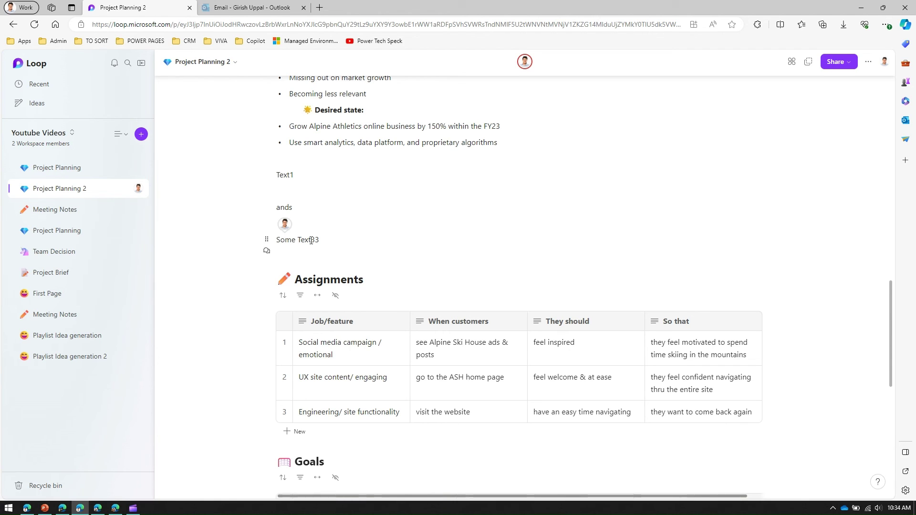
left_click(326, 241)
key("BackSpace")
key("BackSpace")
key("BackSpace")
key("BackSpace")
type("of the textis missing")
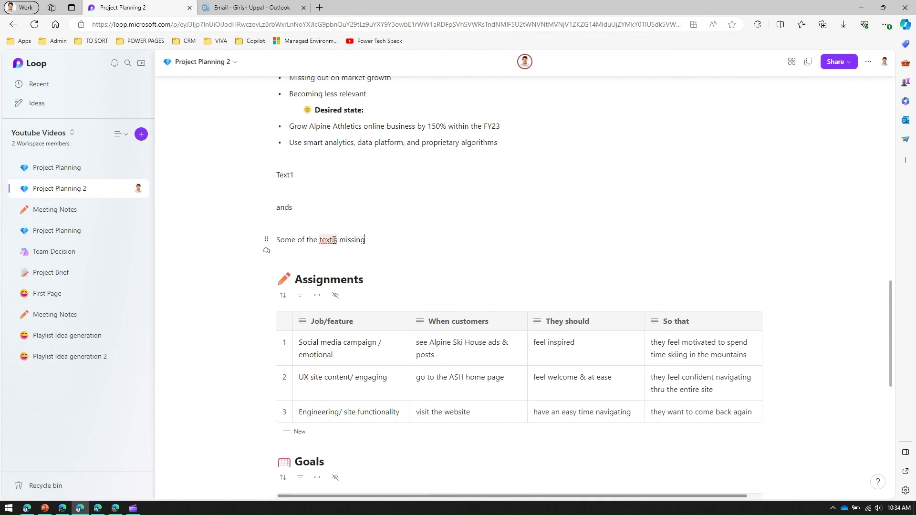
left_click(333, 239)
Open Editor settings from the spelling suggestion card for the flagged word 'textis'
left_click(334, 239)
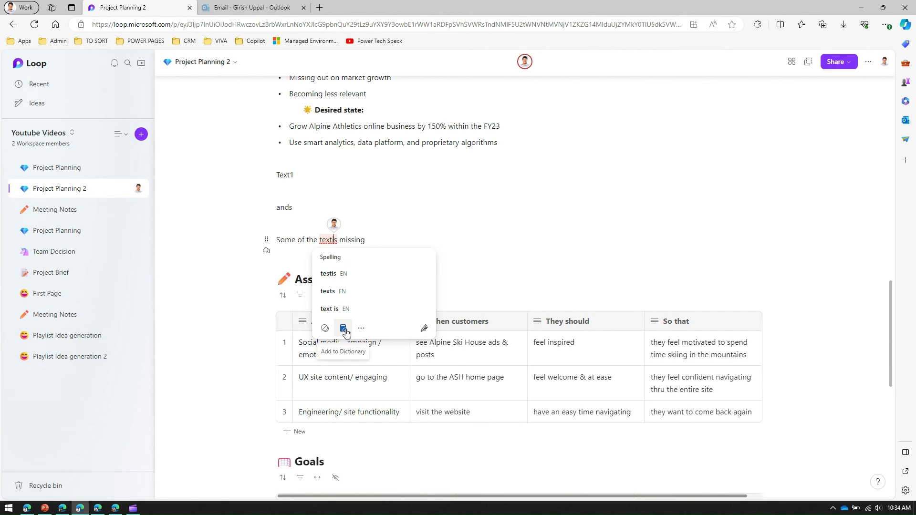
left_click(361, 329)
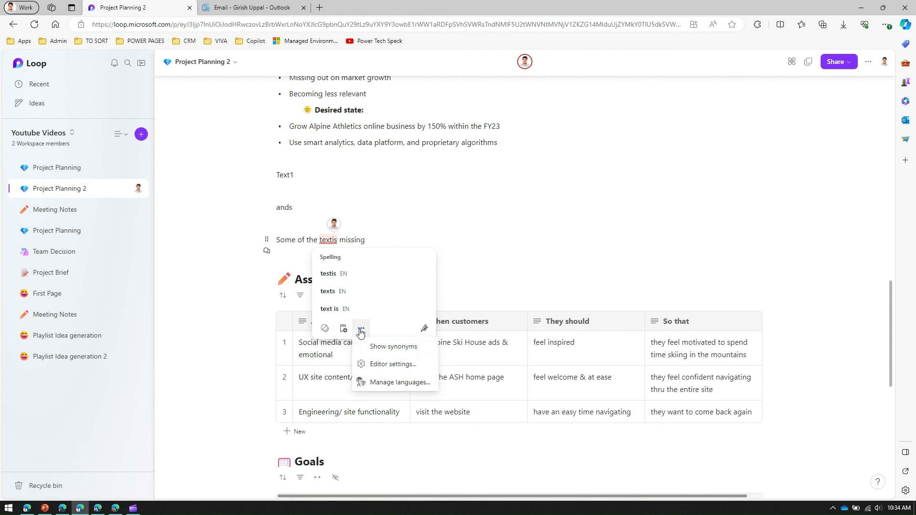
left_click(404, 365)
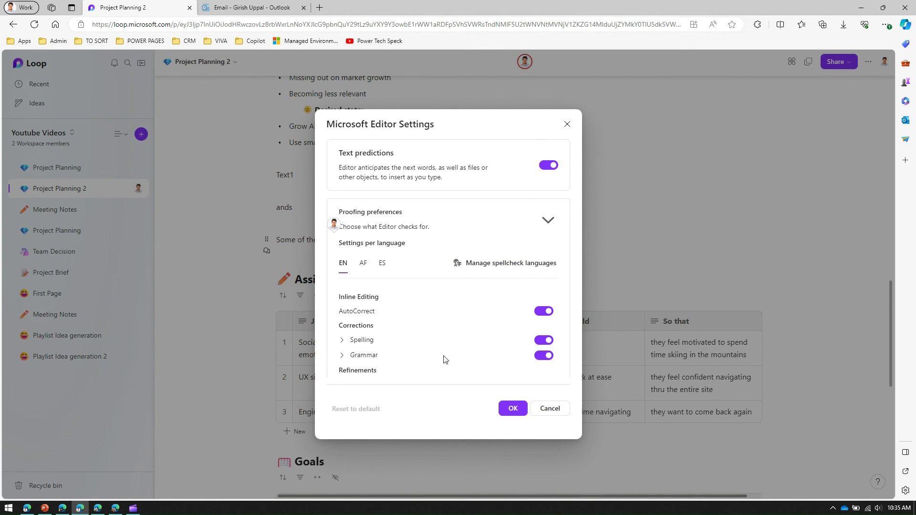
Cancel the Editor Settings dialog, then recheck and dismiss the 'textis' suggestion card
left_click(397, 351)
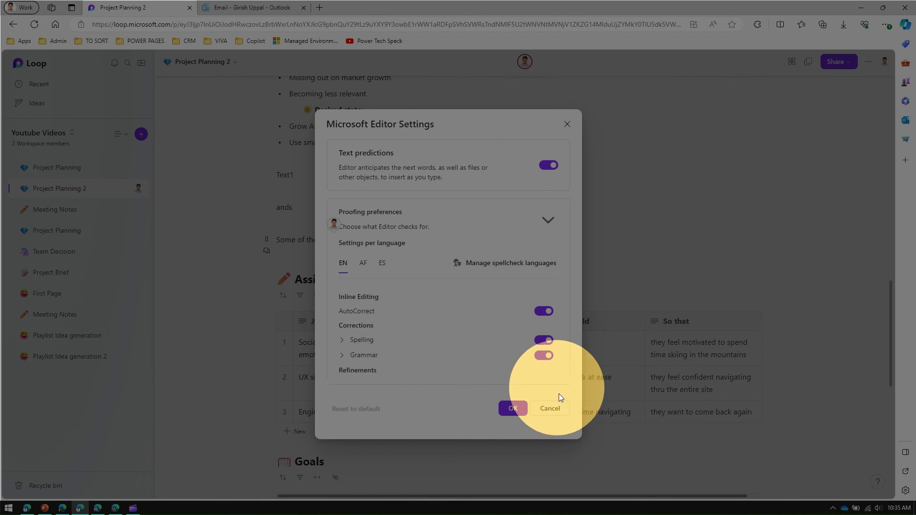
left_click(550, 409)
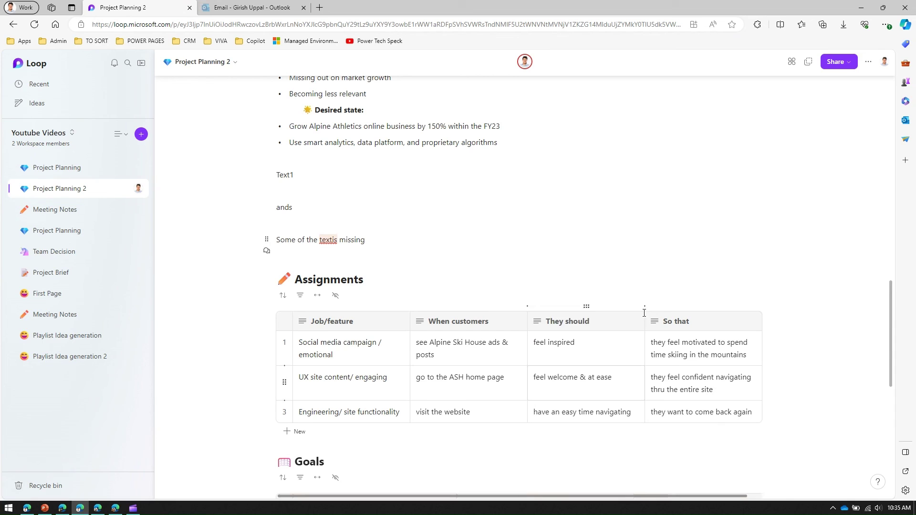
left_click(332, 240)
left_click(628, 202)
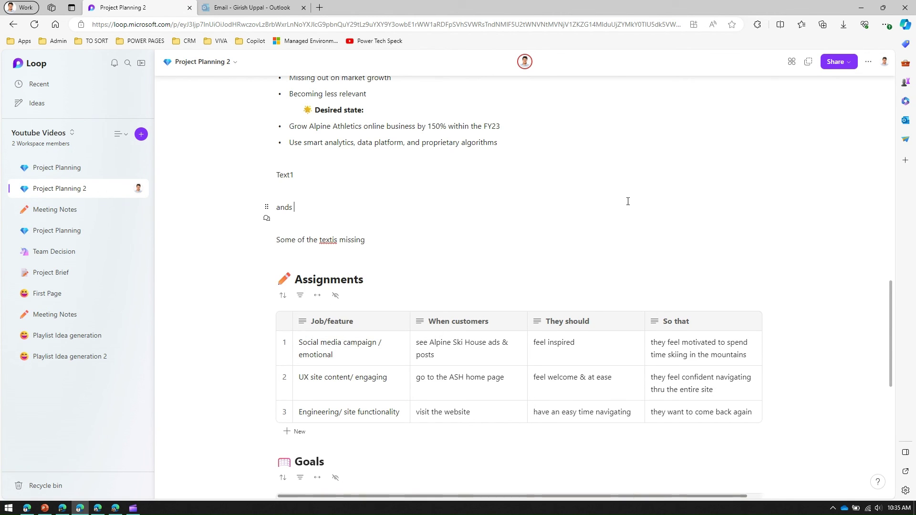